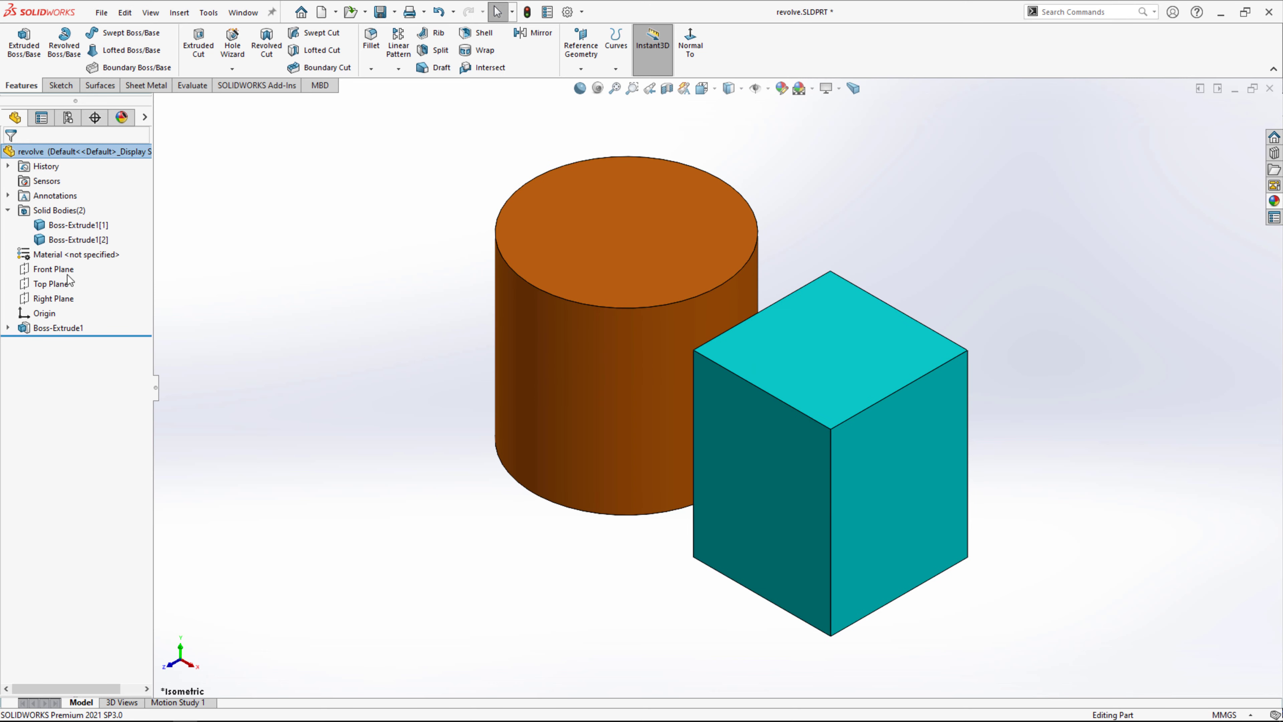
Sketch a circle of about 18 mm radius on the Front Plane, centred near the block's outer vertical edge.
{"action": "left_click", "coordinate": [59, 270]}
{"action": "left_click", "coordinate": [75, 253]}
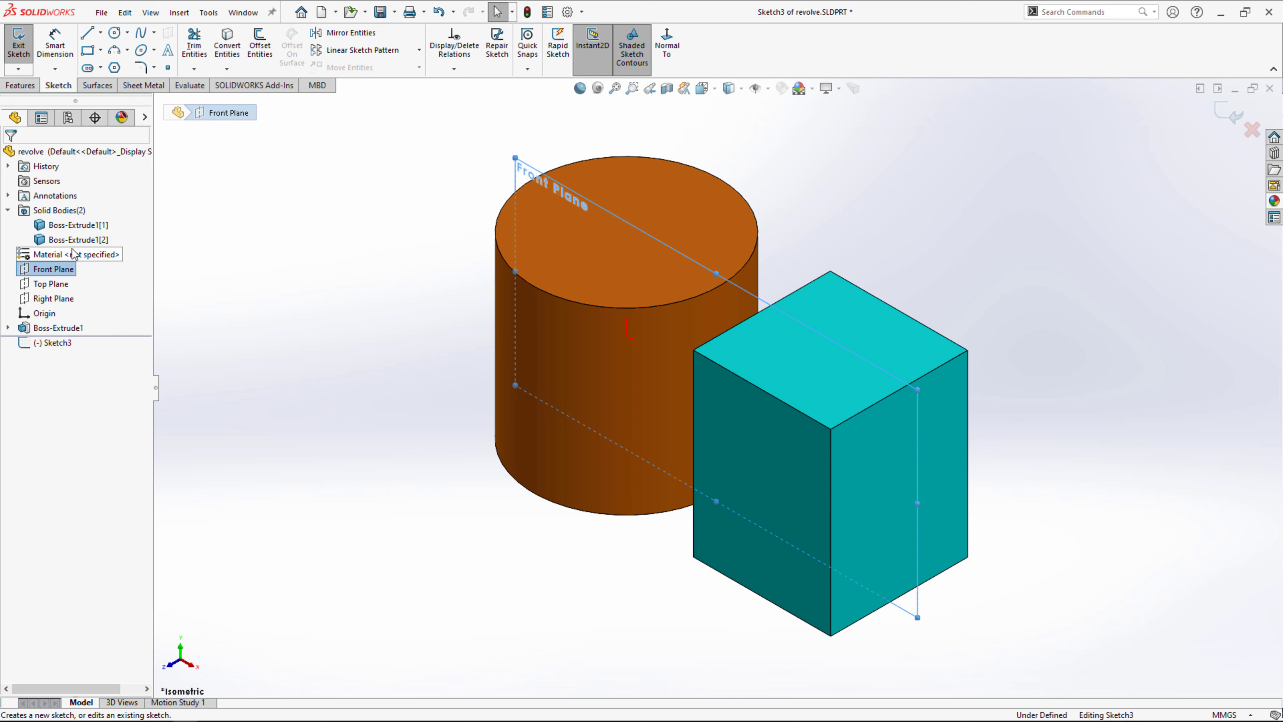
{"action": "left_click", "coordinate": [667, 46]}
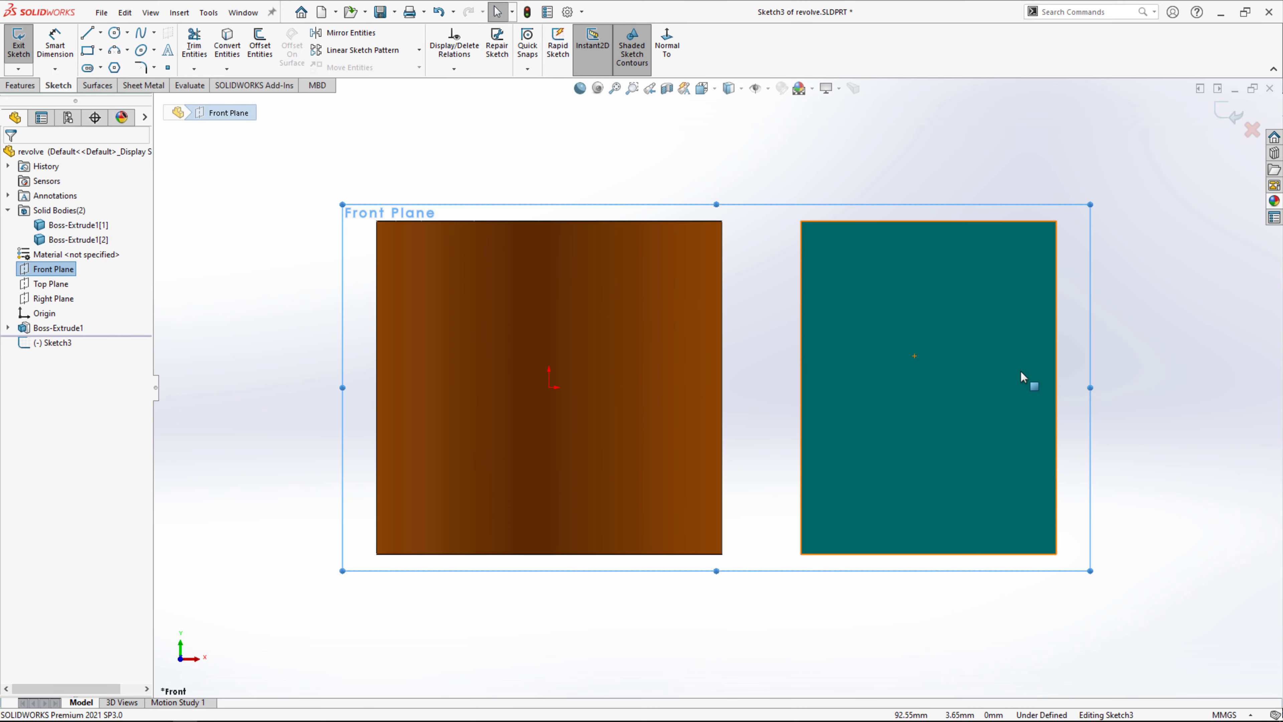
{"action": "left_click", "coordinate": [115, 35]}
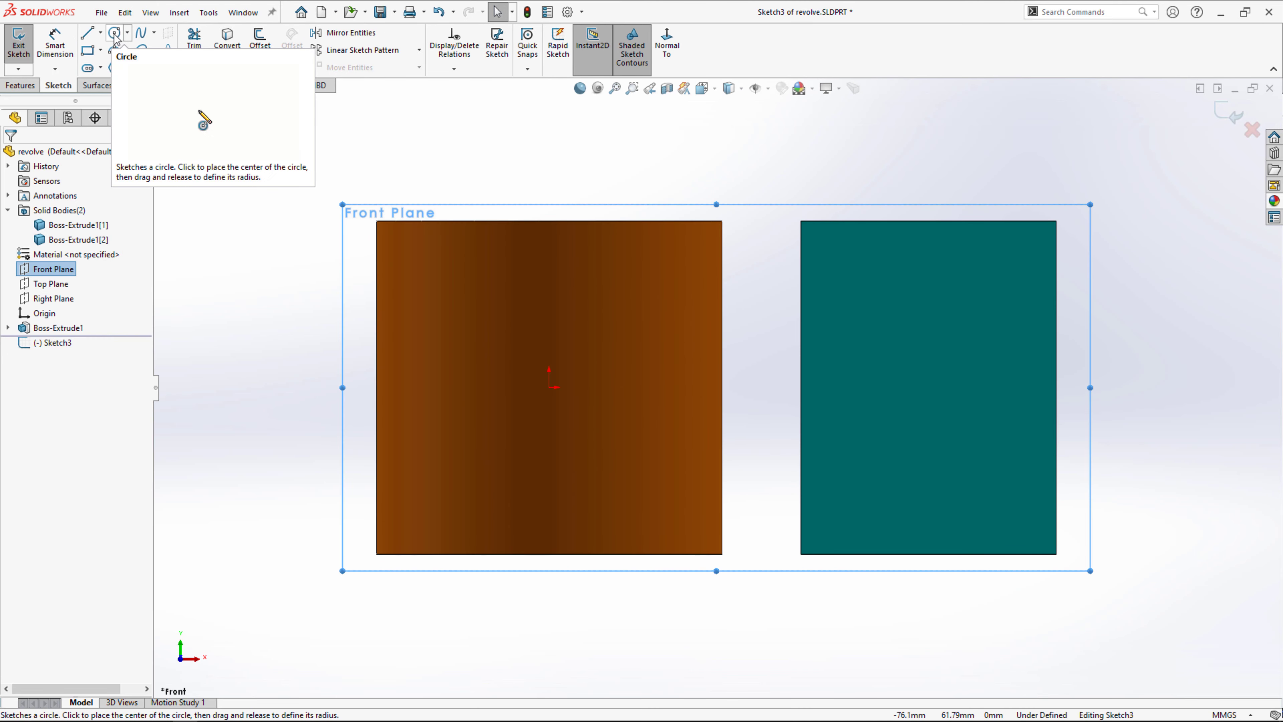
{"action": "left_click", "coordinate": [1030, 389]}
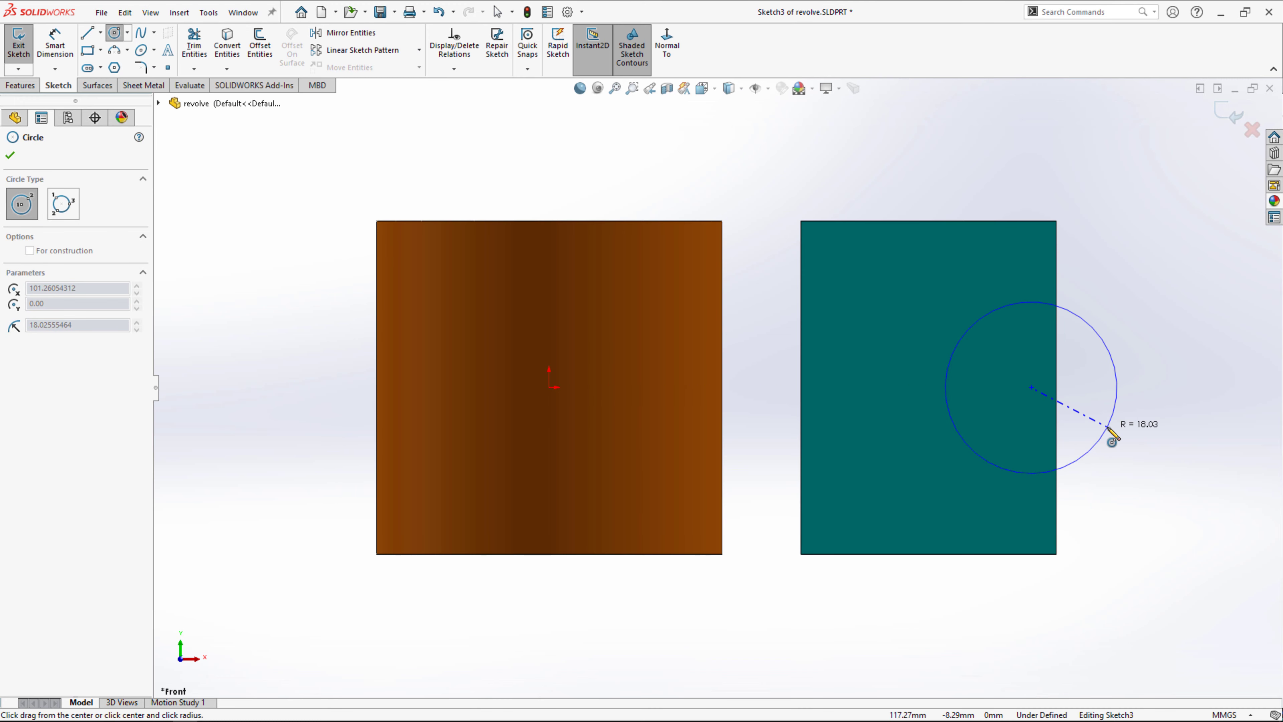
{"action": "left_click", "coordinate": [1108, 427]}
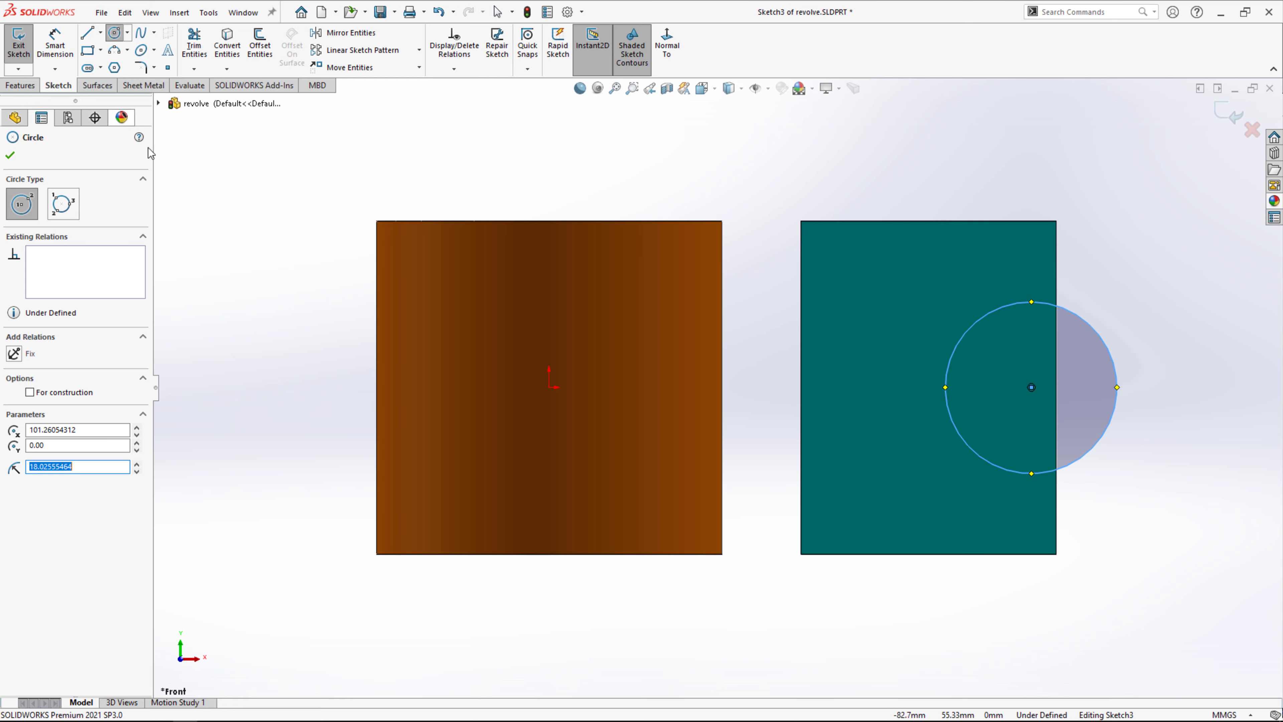
{"action": "right_click", "coordinate": [563, 167]}
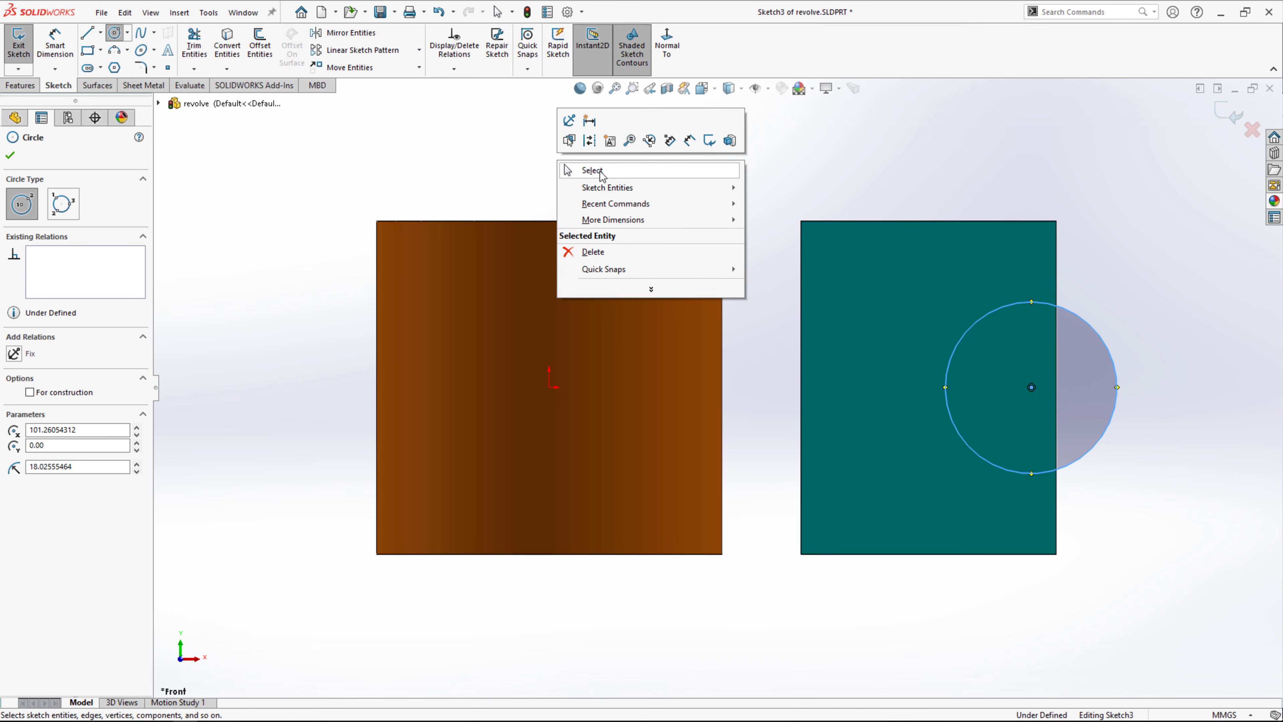
{"action": "left_click", "coordinate": [601, 174]}
Move the circle's centre onto the midpoint of the block's outer vertical edge and exit the sketch.
{"action": "left_click_drag", "start_coordinate": [1031, 388], "coordinate": [1056, 388]}
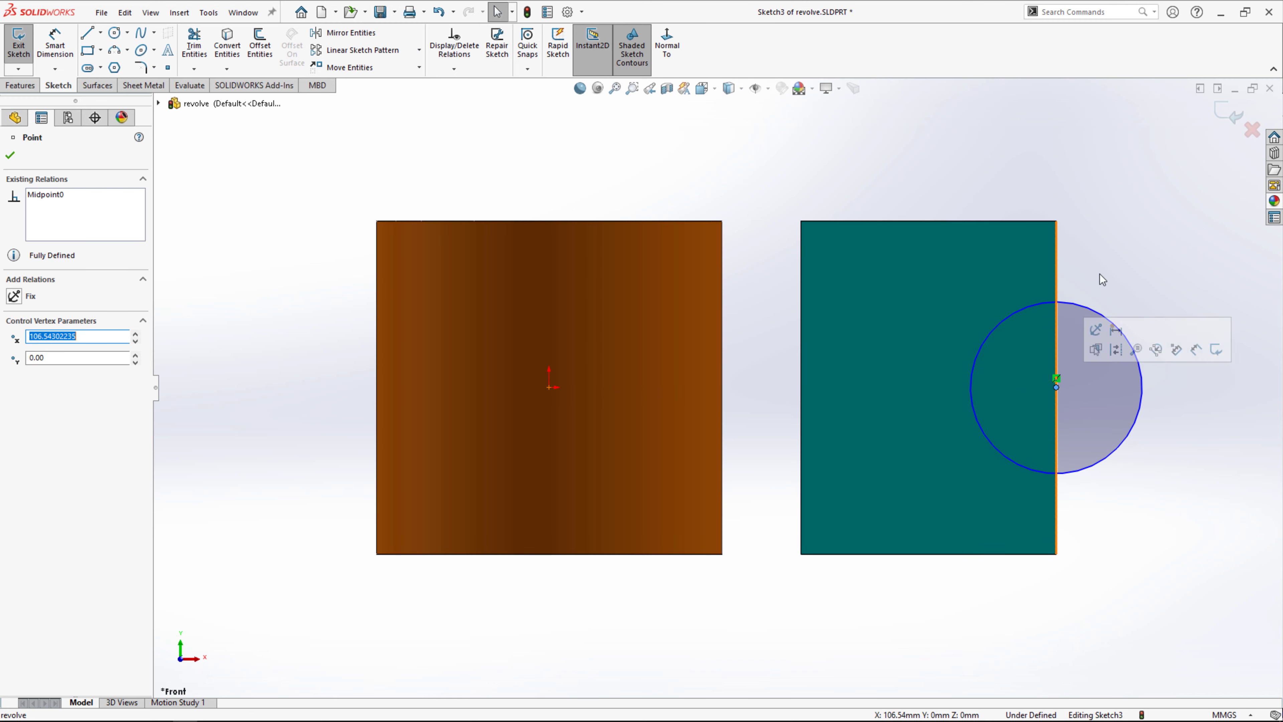
{"action": "left_click", "coordinate": [1148, 209]}
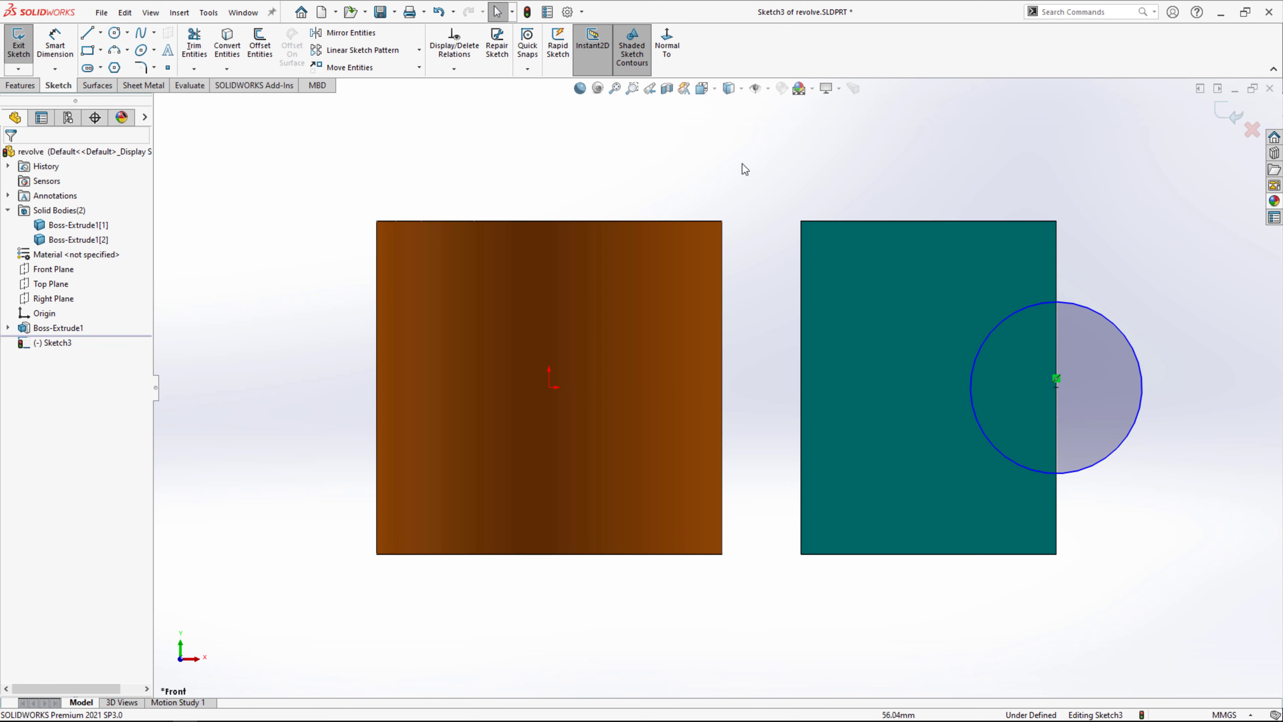
{"action": "left_click", "coordinate": [1226, 113]}
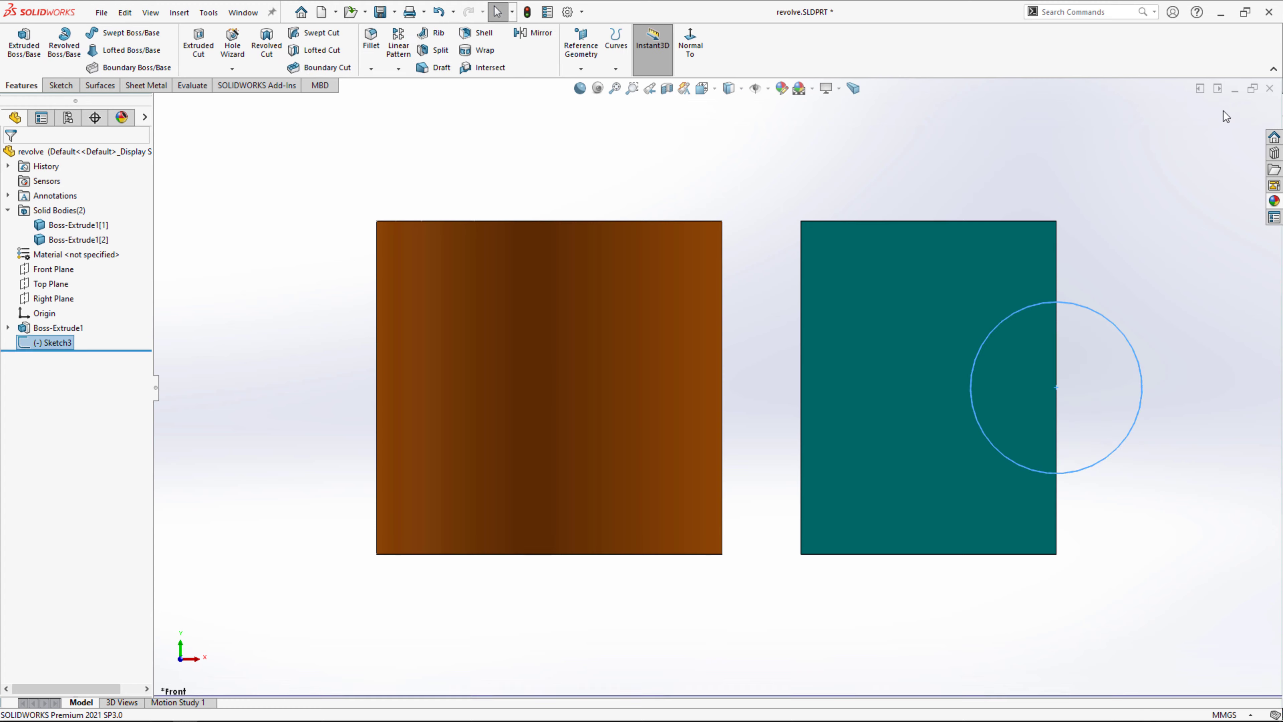
Cut the circle through the block with an Extruded Cut set to Through All - Both.
{"action": "scroll", "coordinate": [857, 394], "scroll_direction": "up", "scroll_amount": 2}
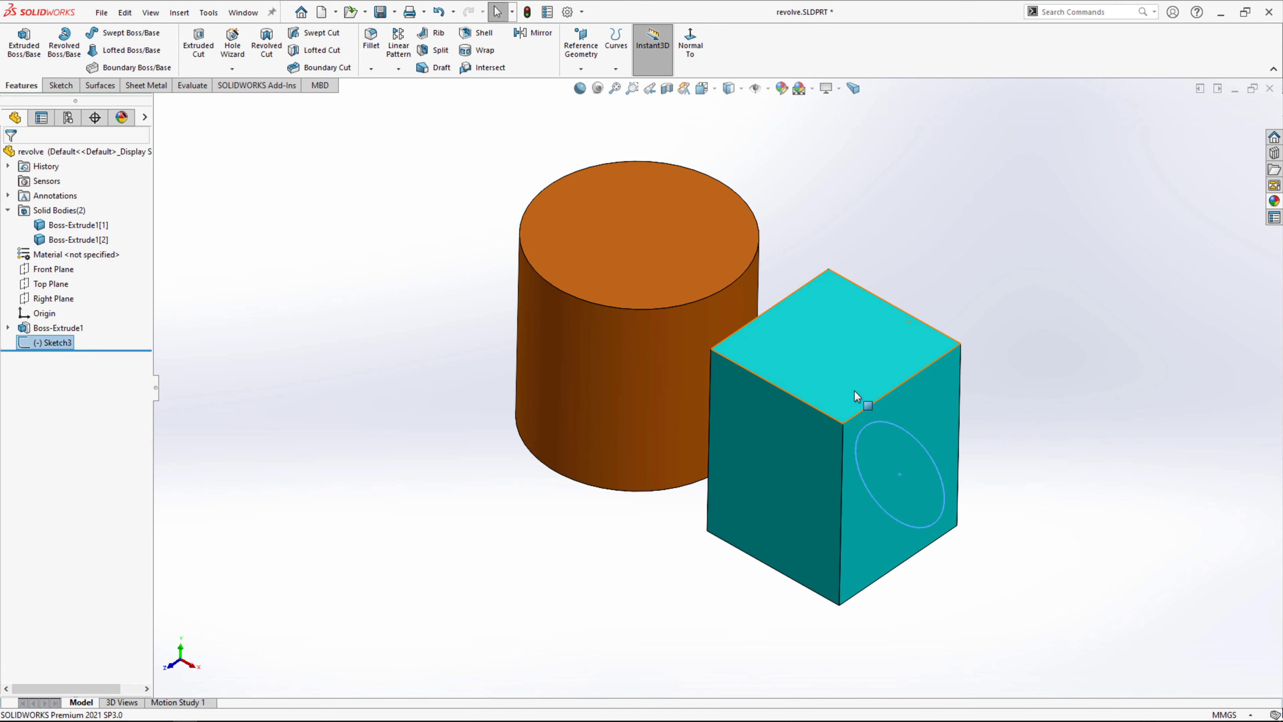
{"action": "left_click", "coordinate": [202, 37]}
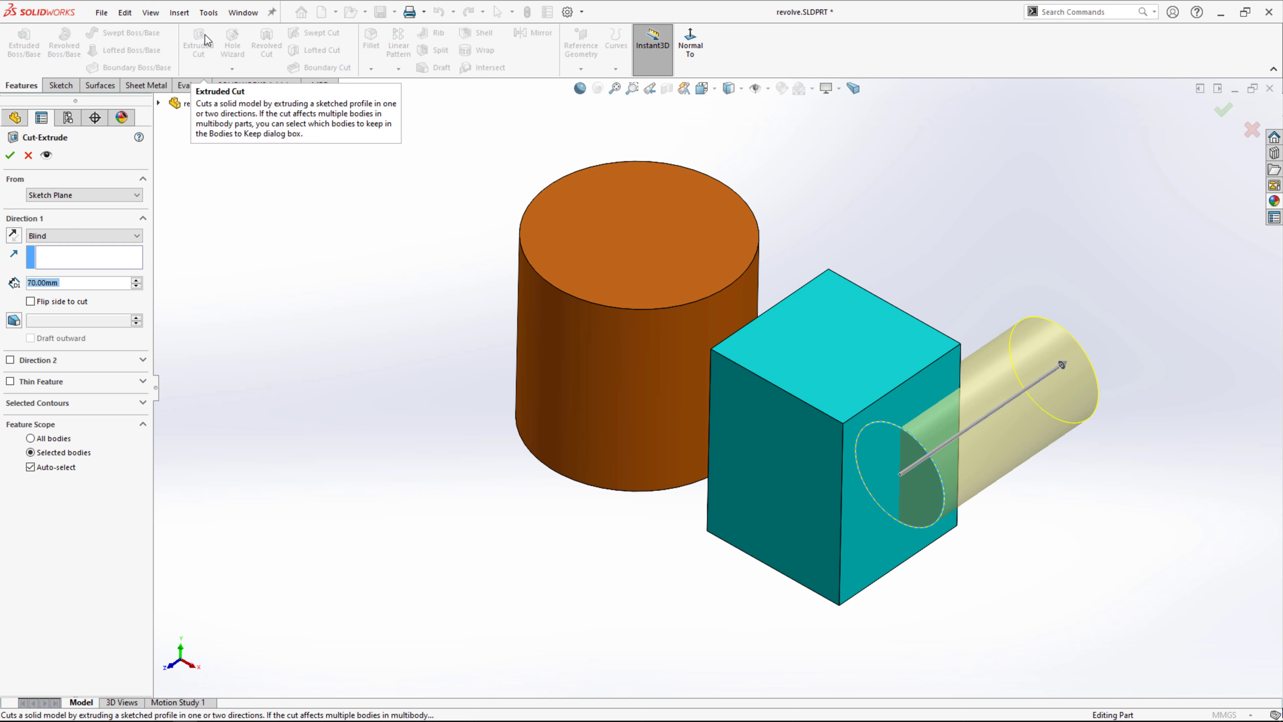
{"action": "left_click", "coordinate": [91, 235]}
{"action": "left_click", "coordinate": [79, 263]}
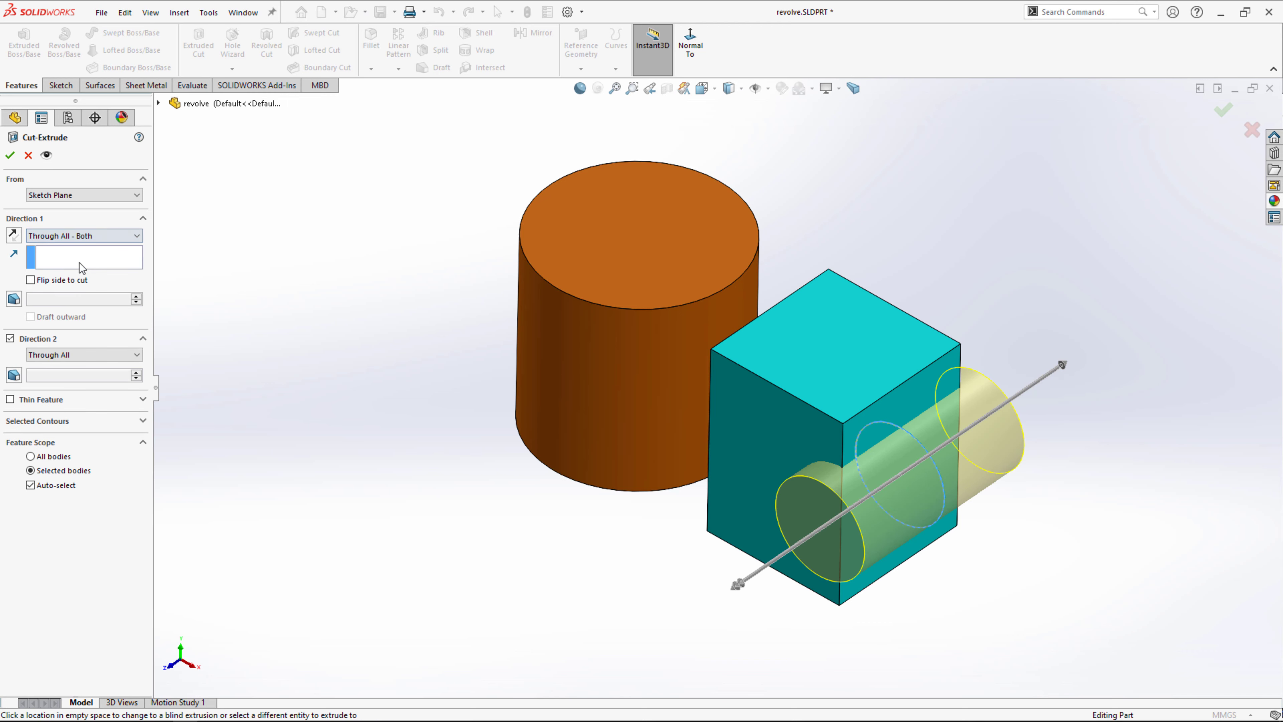
{"action": "left_click", "coordinate": [10, 155]}
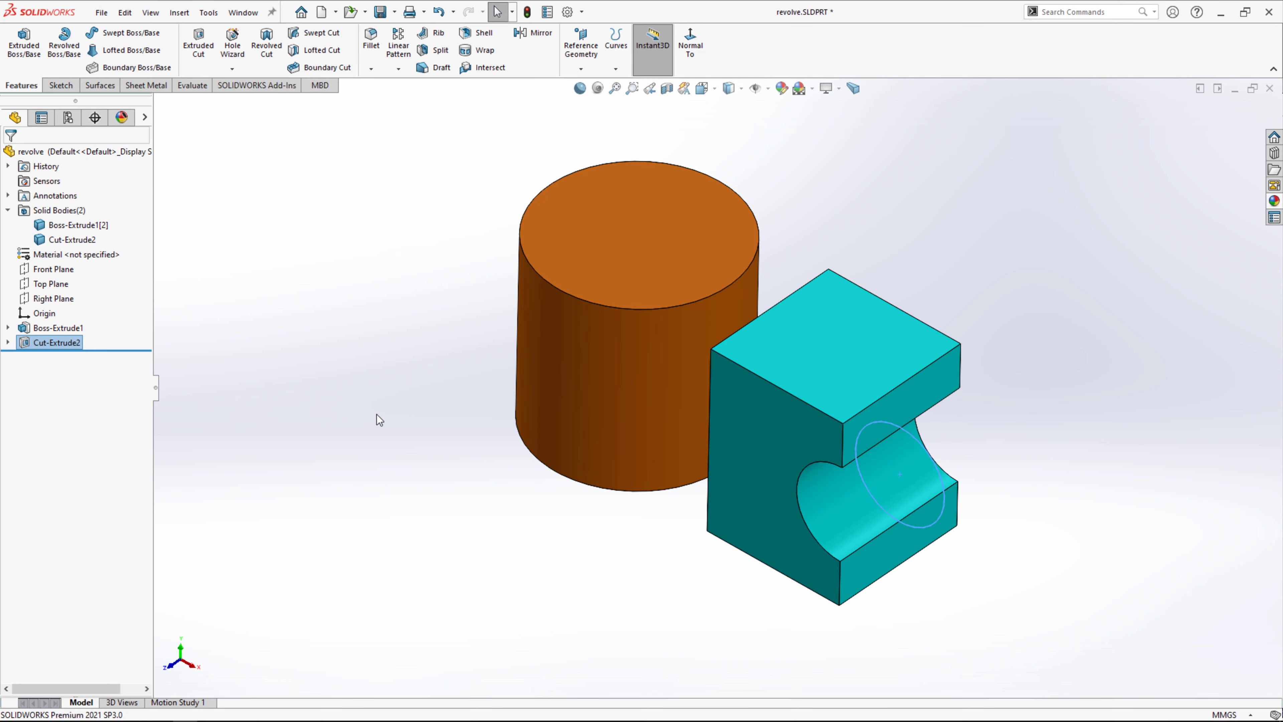
Inspect the extruded cut from the front and delete it while keeping its circle sketch.
{"action": "mouse_move", "coordinate": [890, 509]}
{"action": "middle_mouse_down"}
{"action": "mouse_move", "coordinate": [914, 370]}
{"action": "mouse_move", "coordinate": [897, 486]}
{"action": "middle_mouse_up"}
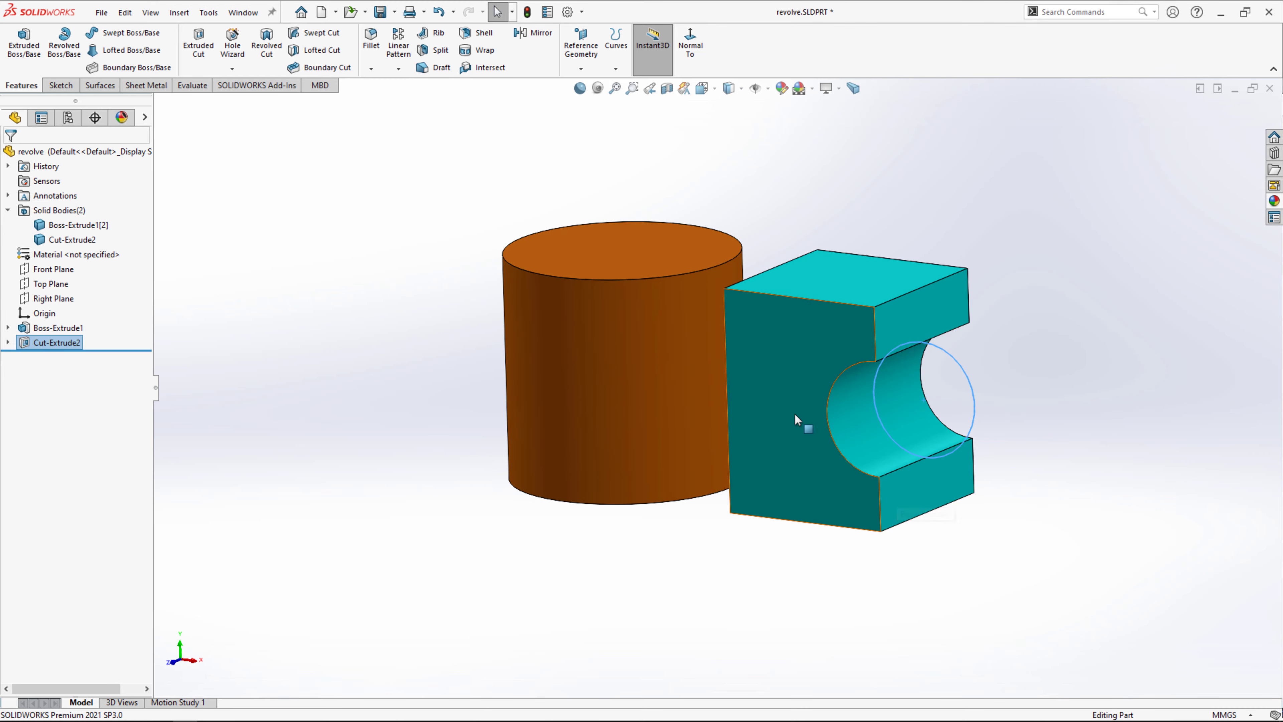
{"action": "key", "text": "space"}
{"action": "left_click", "coordinate": [457, 470]}
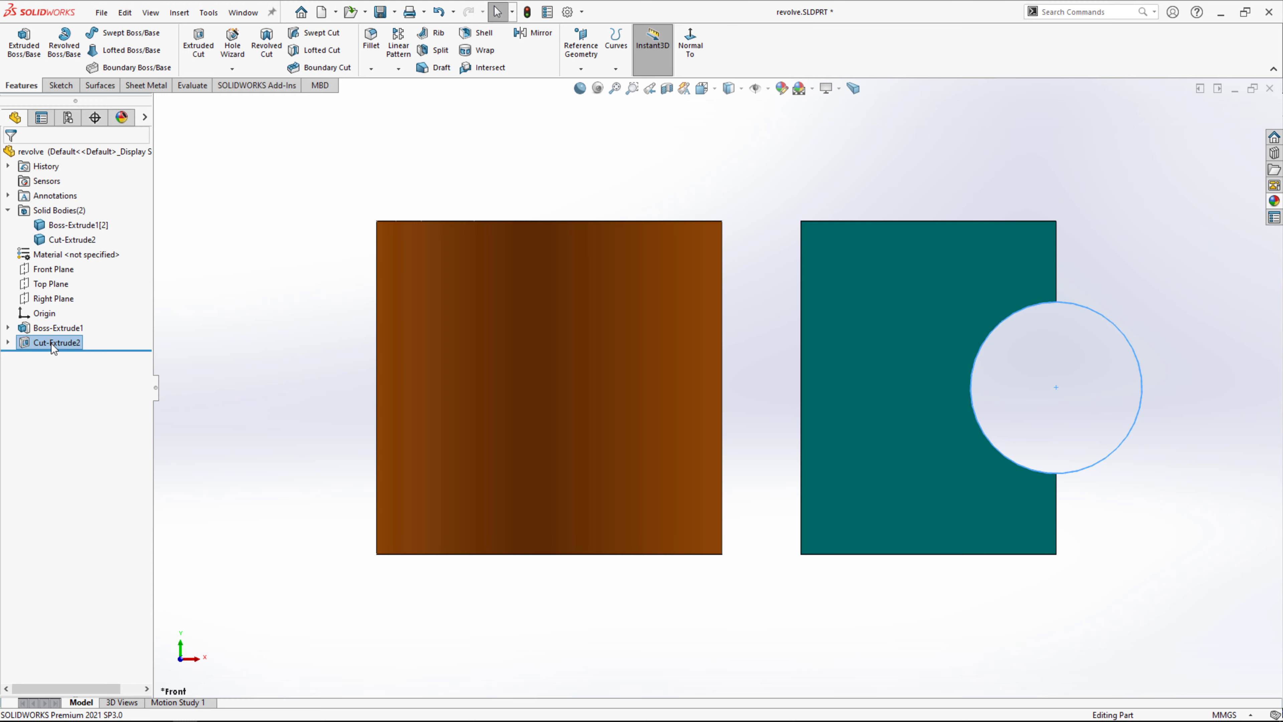
{"action": "key", "text": "Delete"}
{"action": "key", "text": "Return"}
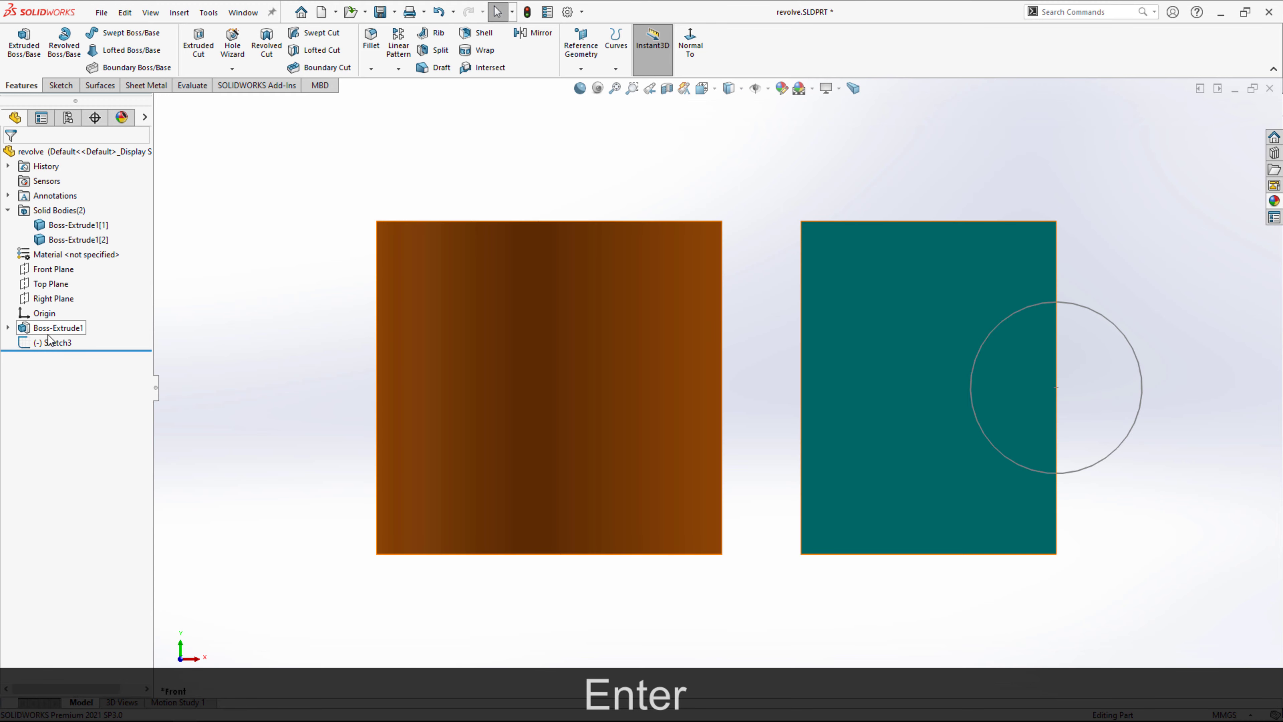
Create a reference axis through the cylinder from its cylindrical face.
{"action": "left_click", "coordinate": [63, 344]}
{"action": "mouse_move", "coordinate": [253, 269]}
{"action": "middle_mouse_down"}
{"action": "mouse_move", "coordinate": [221, 351]}
{"action": "mouse_move", "coordinate": [229, 369]}
{"action": "middle_mouse_up"}
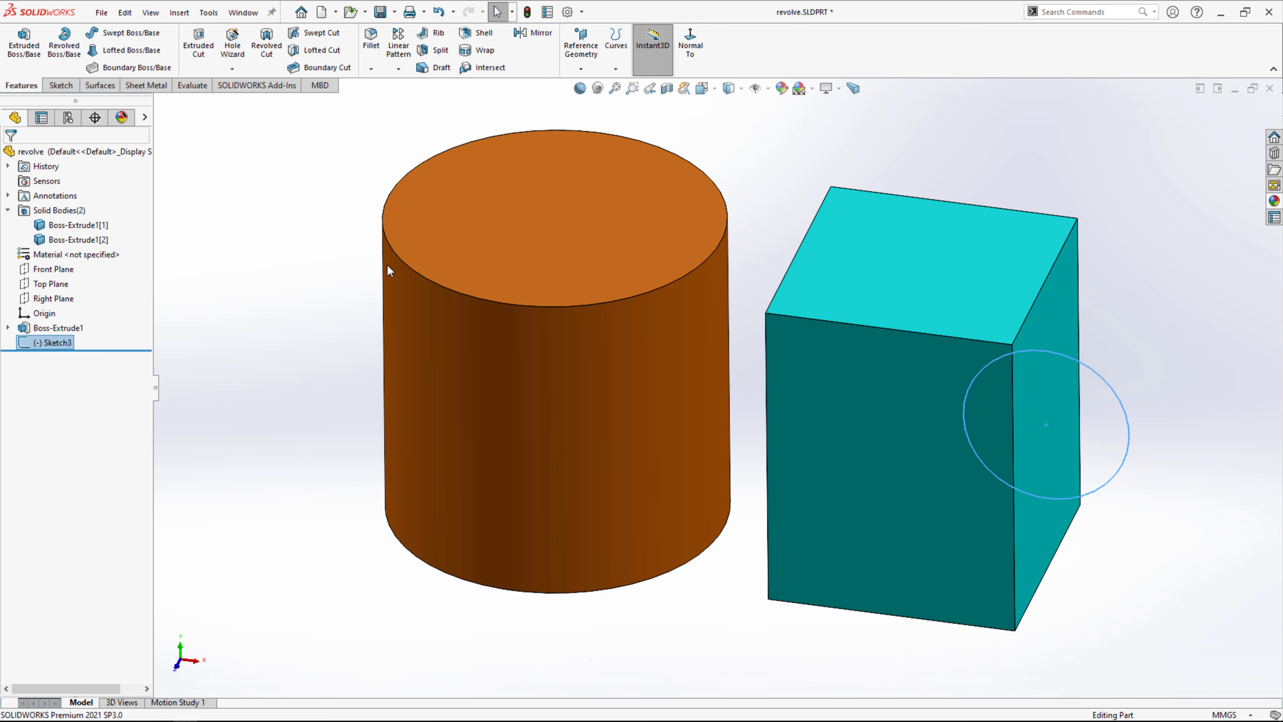
{"action": "middle_click_drag", "start_coordinate": [609, 366], "coordinate": [559, 379]}
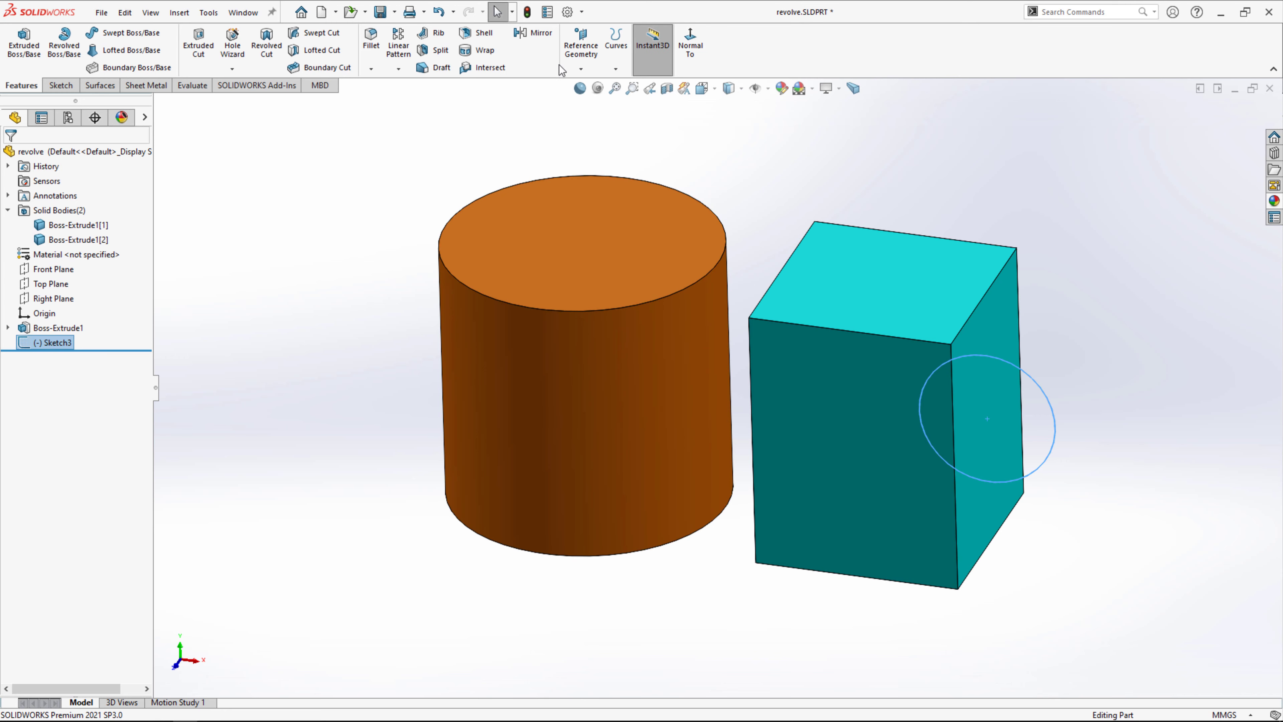
{"action": "left_click", "coordinate": [585, 69]}
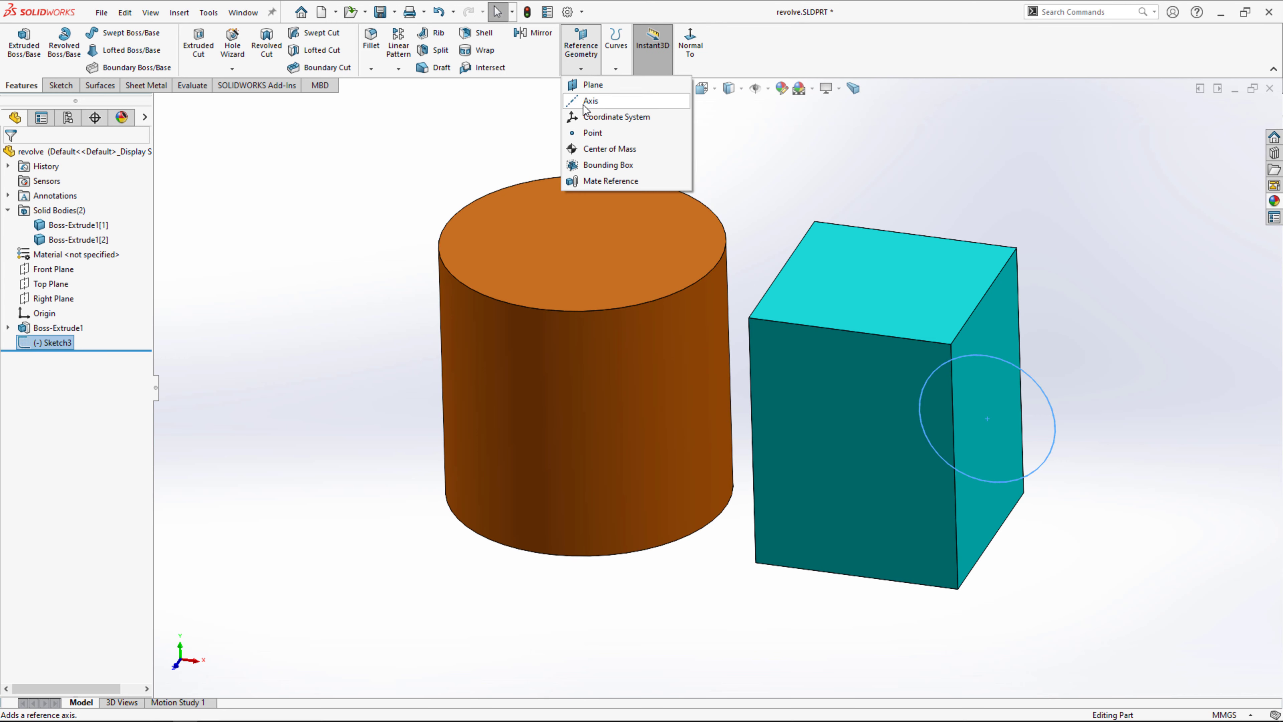
{"action": "left_click", "coordinate": [604, 102]}
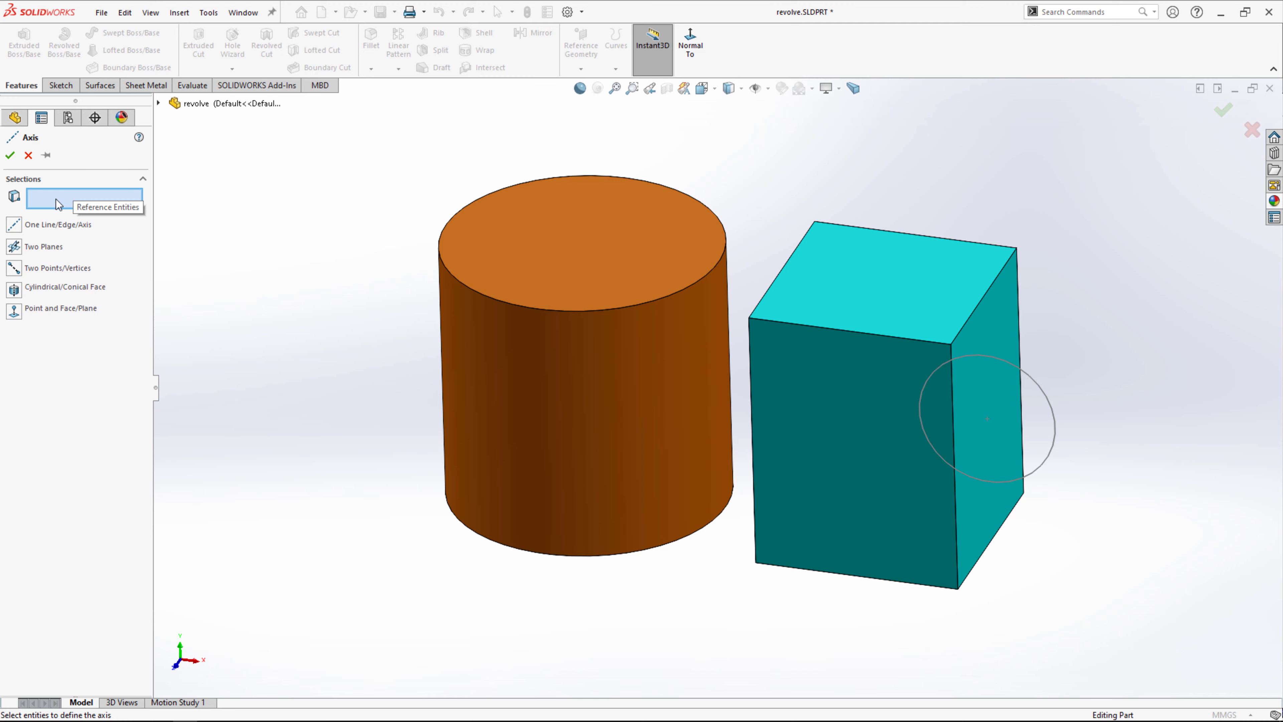
{"action": "left_click", "coordinate": [484, 373]}
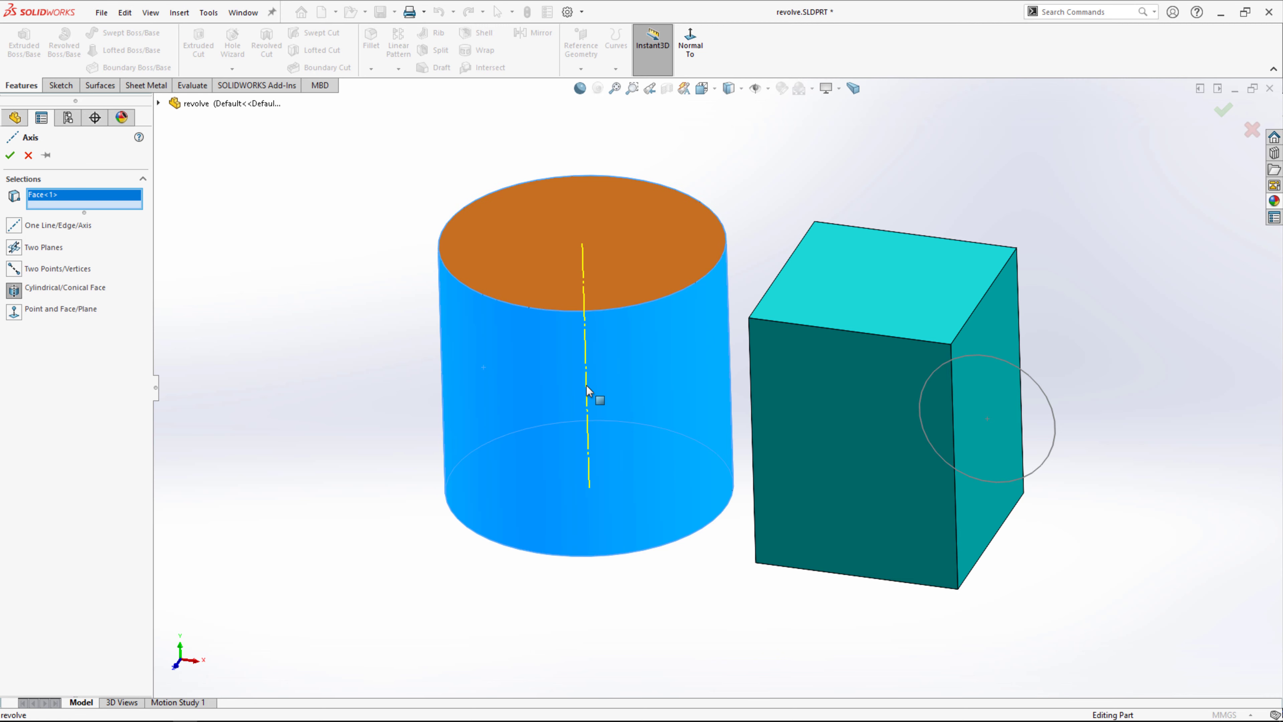
{"action": "left_click", "coordinate": [10, 155]}
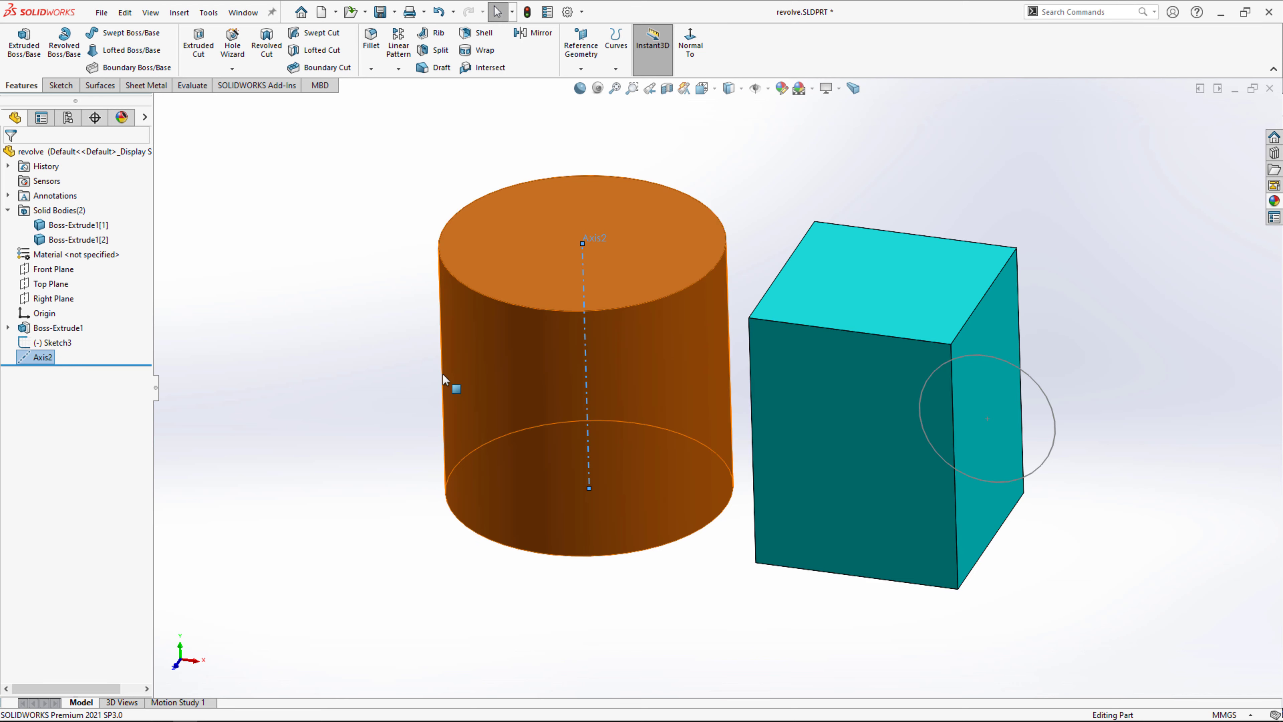
Make a 360-degree Revolved Cut of the circle sketch around the cylinder's reference axis.
{"action": "left_click", "coordinate": [55, 343]}
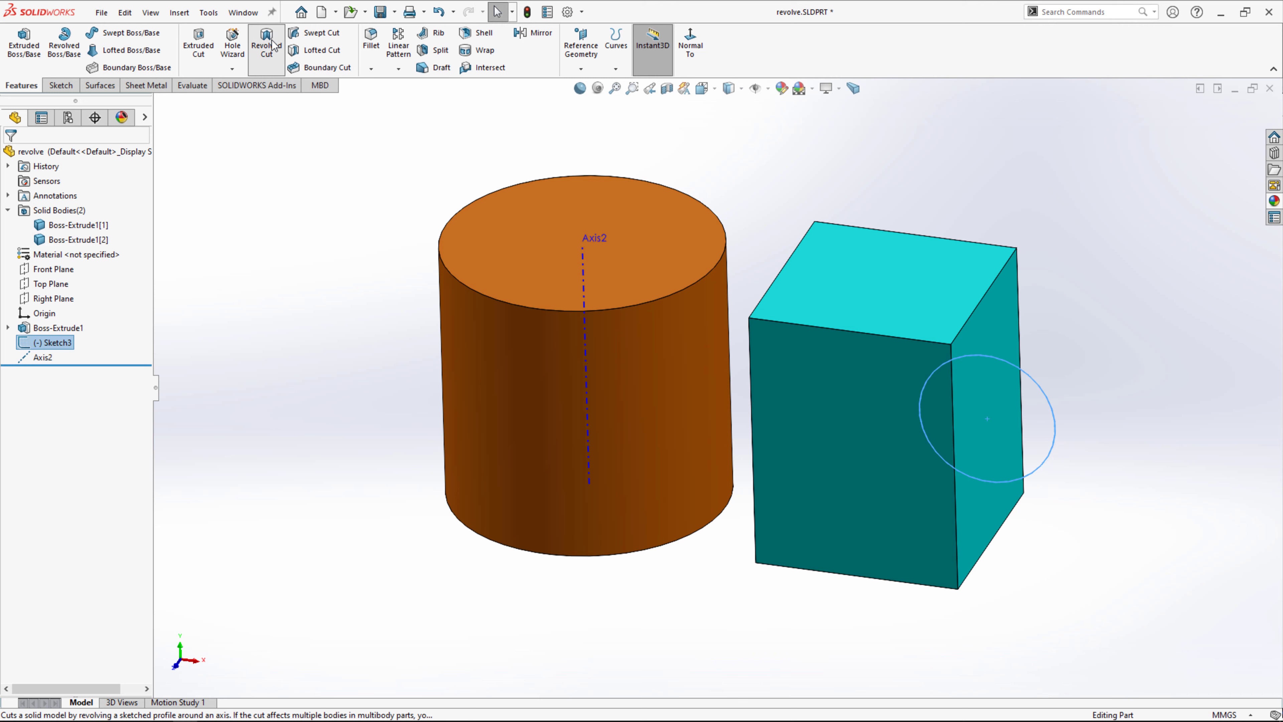
{"action": "left_click", "coordinate": [268, 45]}
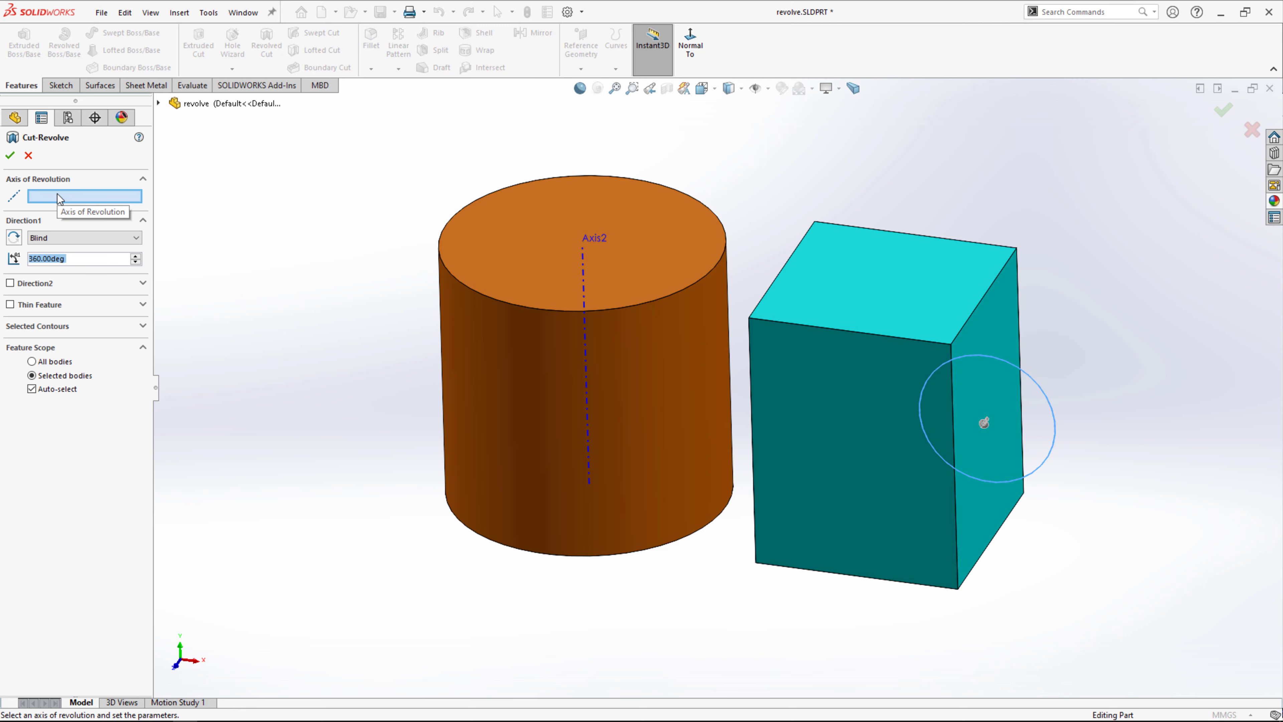
{"action": "left_click", "coordinate": [583, 272]}
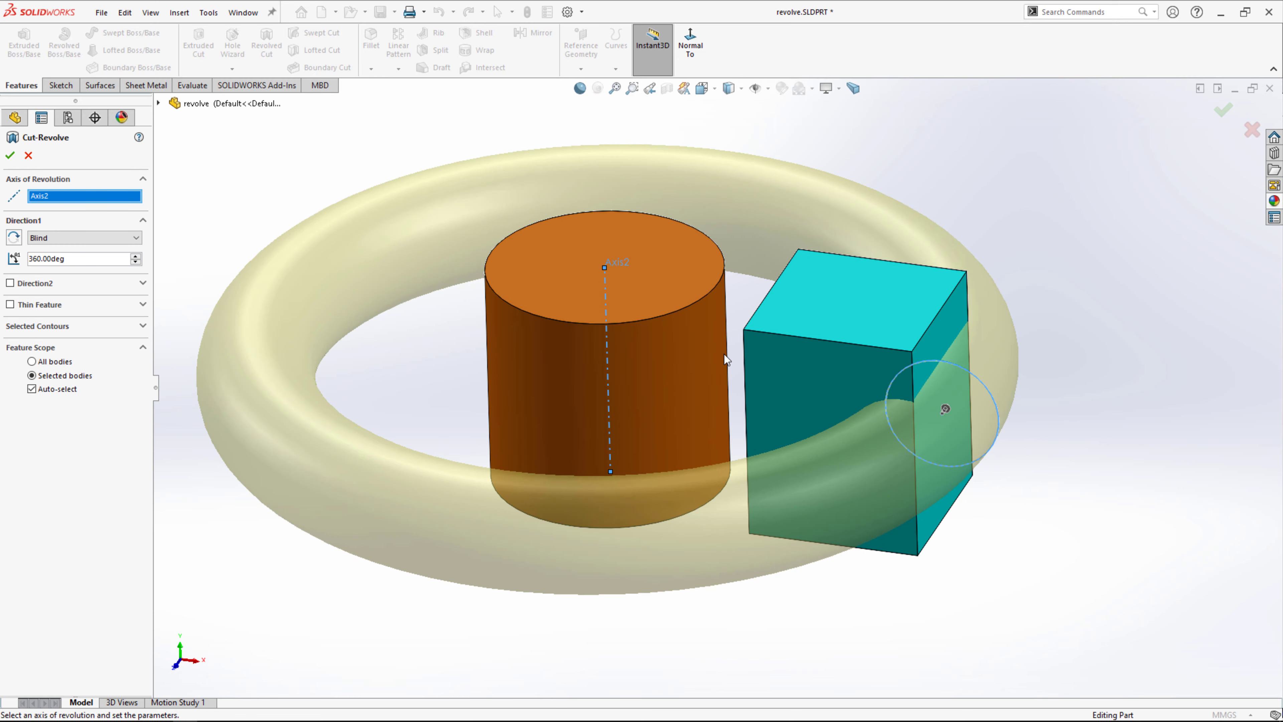
{"action": "middle_click_drag", "start_coordinate": [723, 354], "coordinate": [660, 415]}
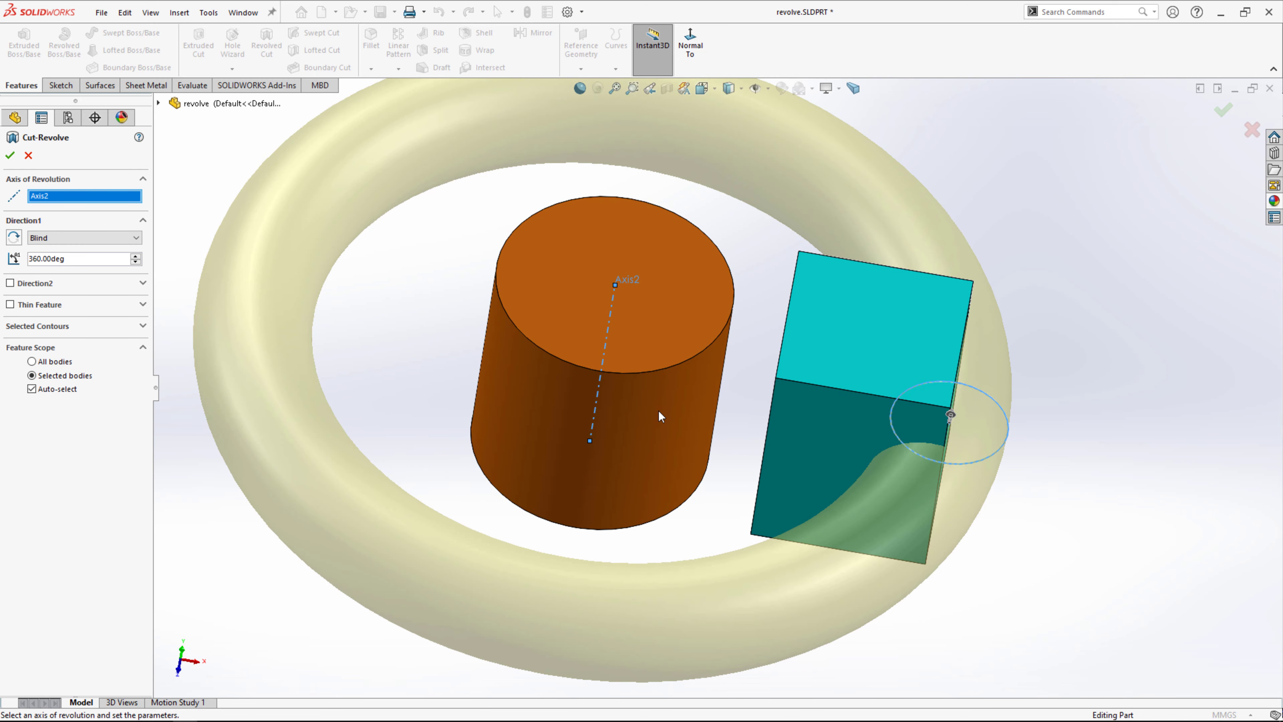
{"action": "left_click", "coordinate": [11, 155]}
Colour the curved face left by the revolved cut red (RGB 255, 0, 0), applying the appearance to that face only.
{"action": "middle_click_drag", "start_coordinate": [759, 352], "coordinate": [754, 299]}
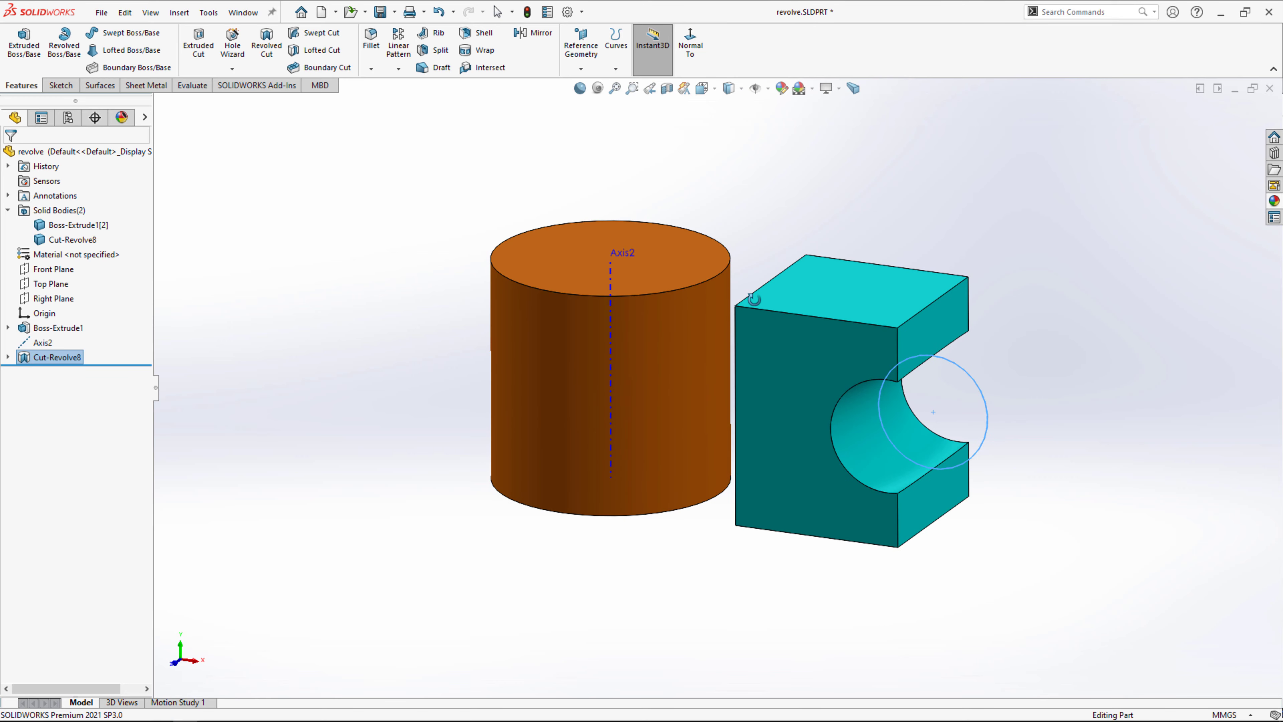
{"action": "middle_click_drag", "start_coordinate": [704, 381], "coordinate": [633, 336]}
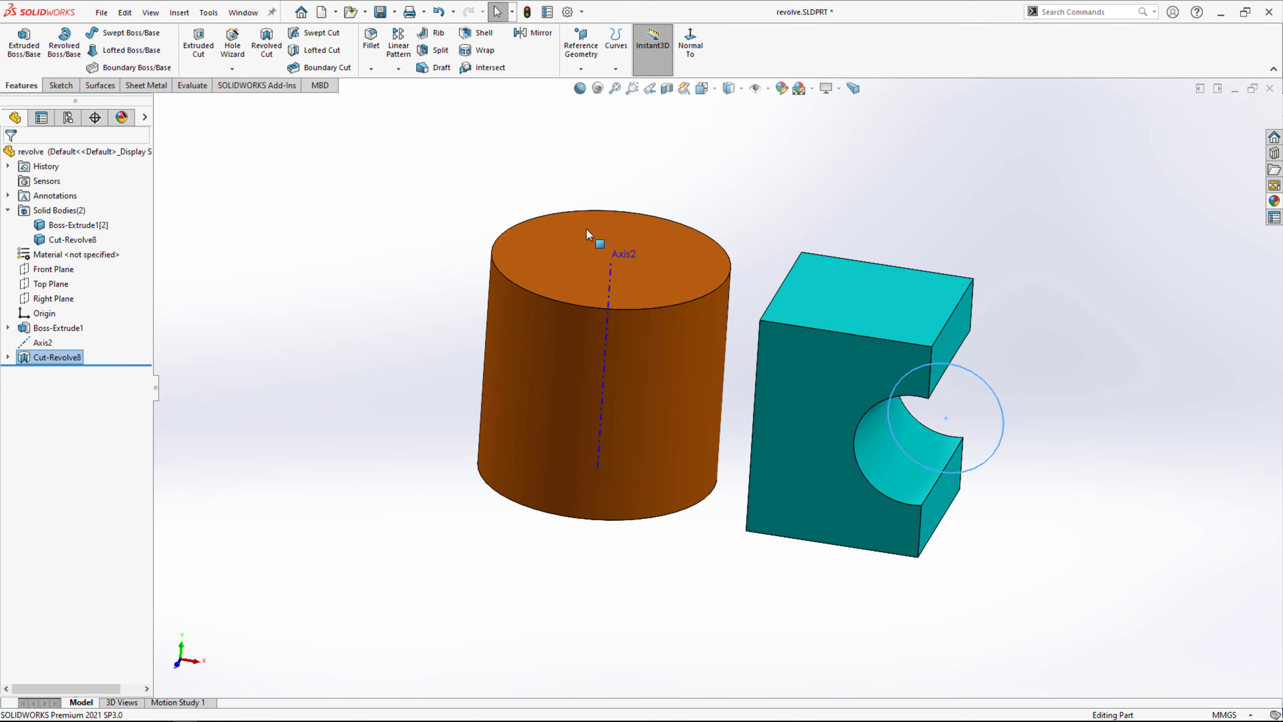
{"action": "key", "text": "space"}
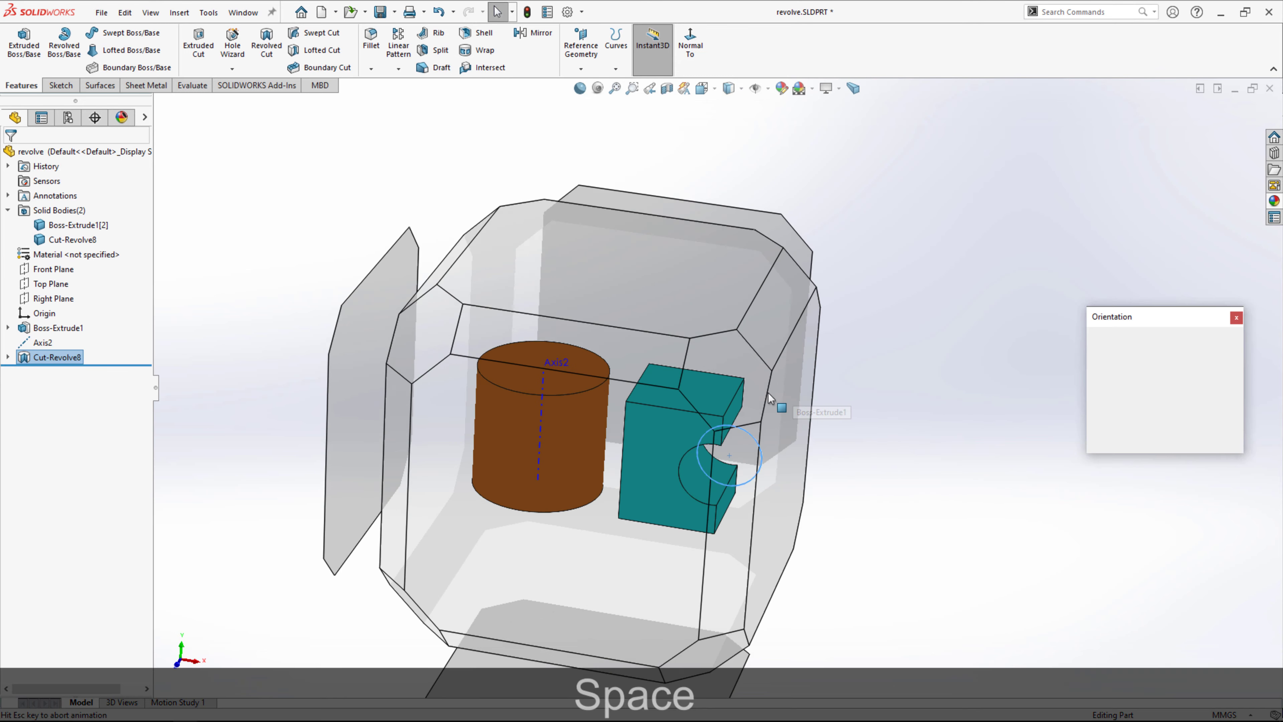
{"action": "left_click", "coordinate": [561, 518]}
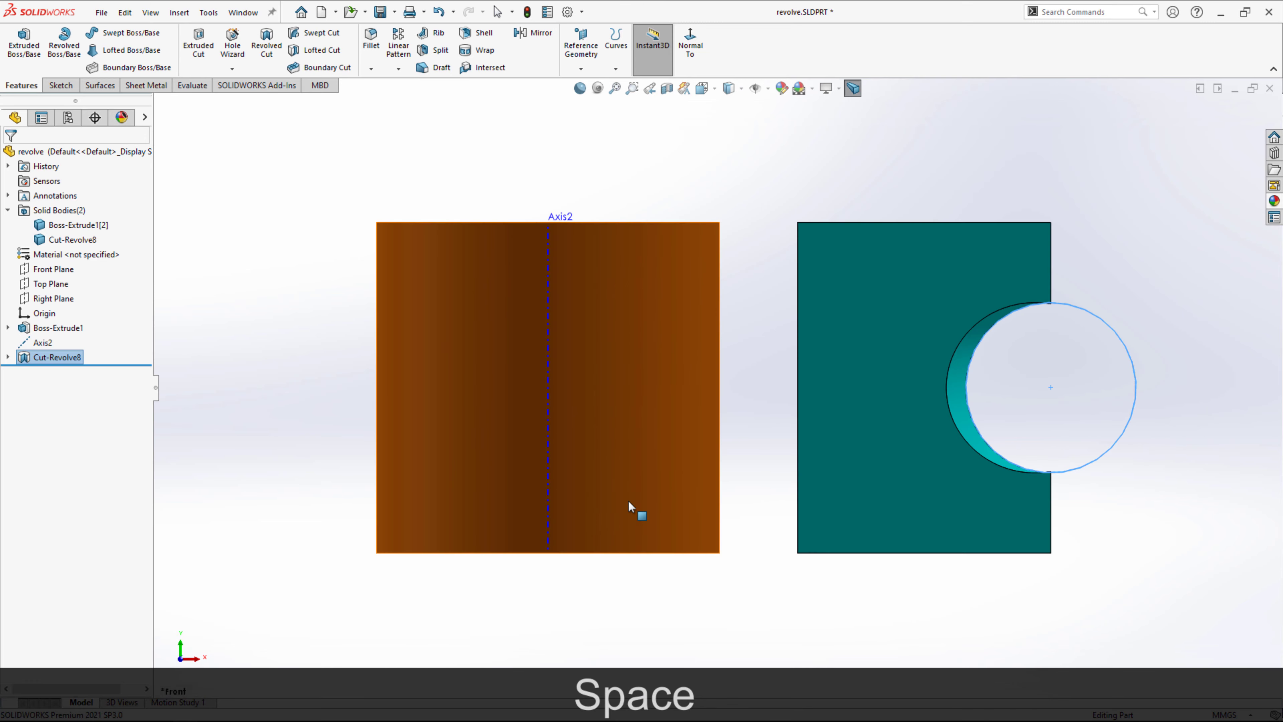
{"action": "scroll", "coordinate": [1126, 462], "scroll_direction": "down", "scroll_amount": 3}
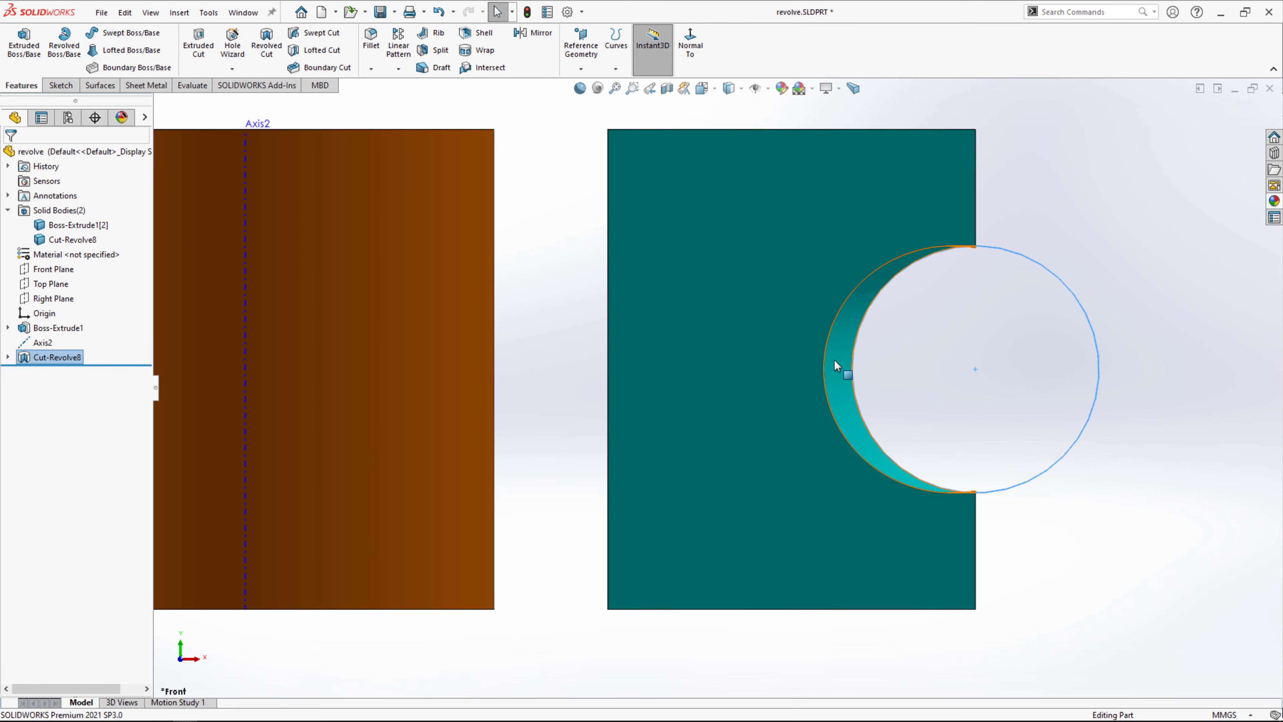
{"action": "left_click", "coordinate": [841, 373]}
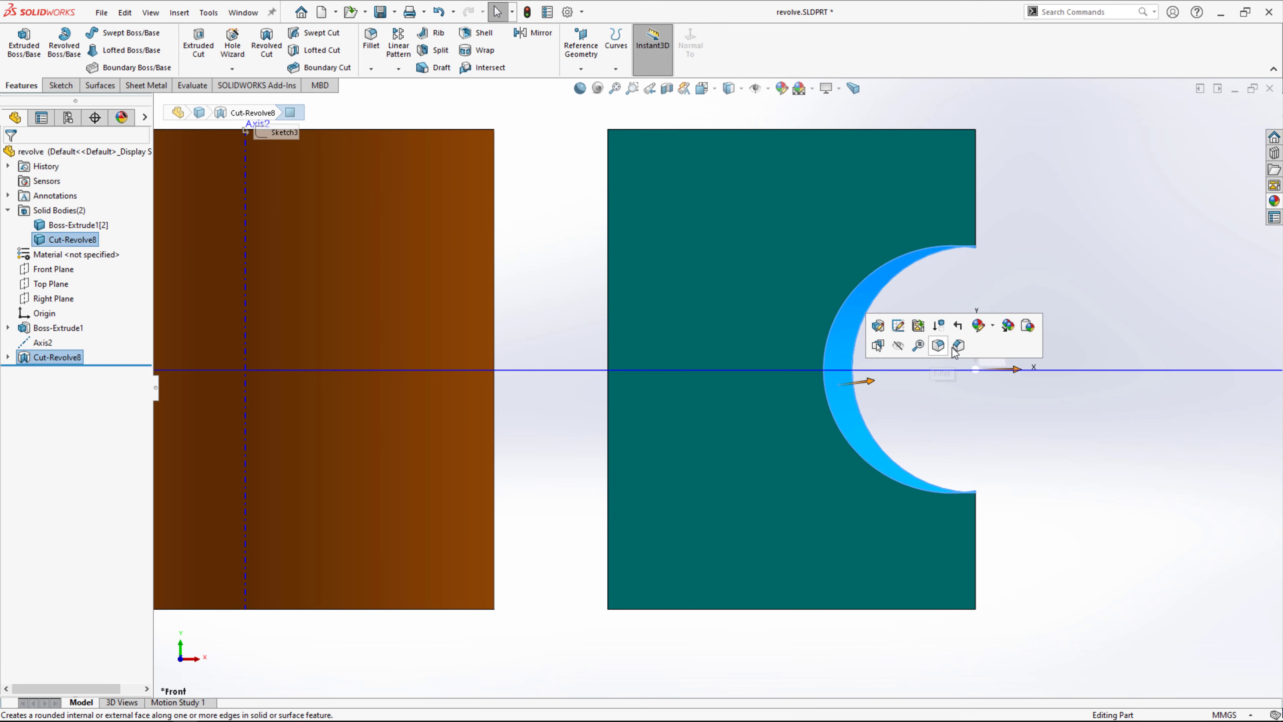
{"action": "left_click", "coordinate": [980, 332]}
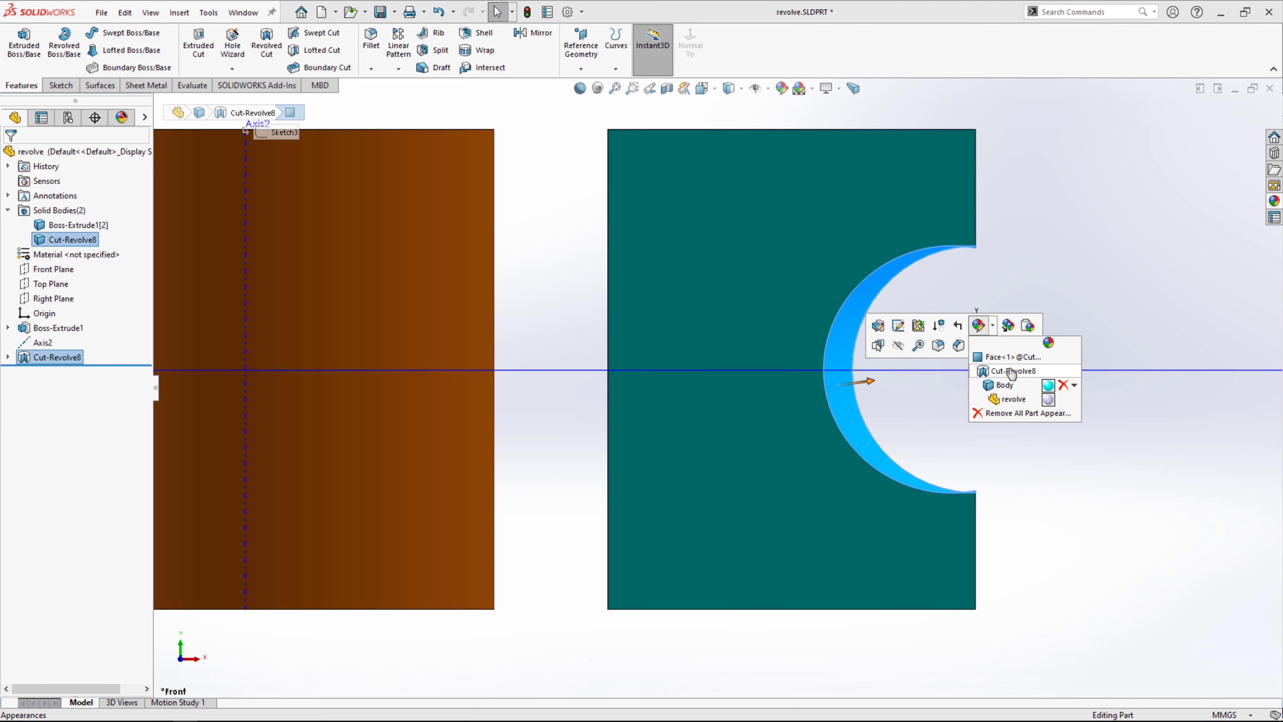
{"action": "left_click", "coordinate": [1015, 359]}
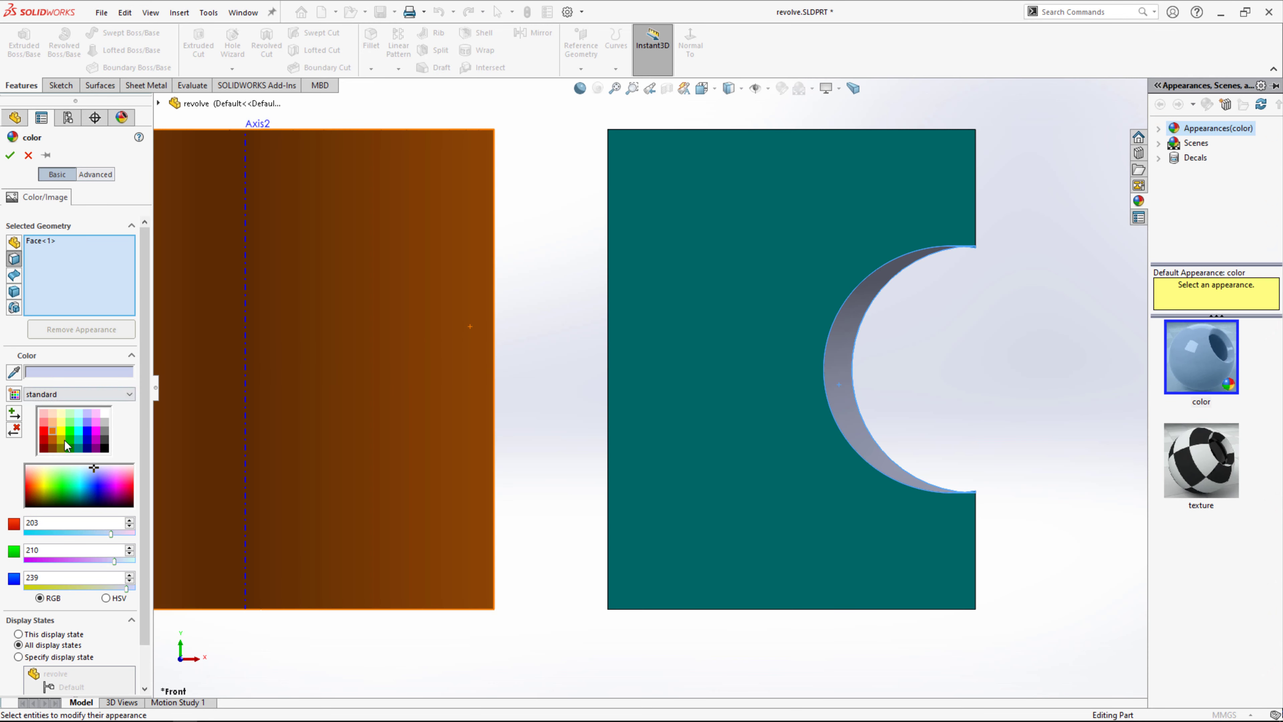
{"action": "left_click", "coordinate": [44, 433]}
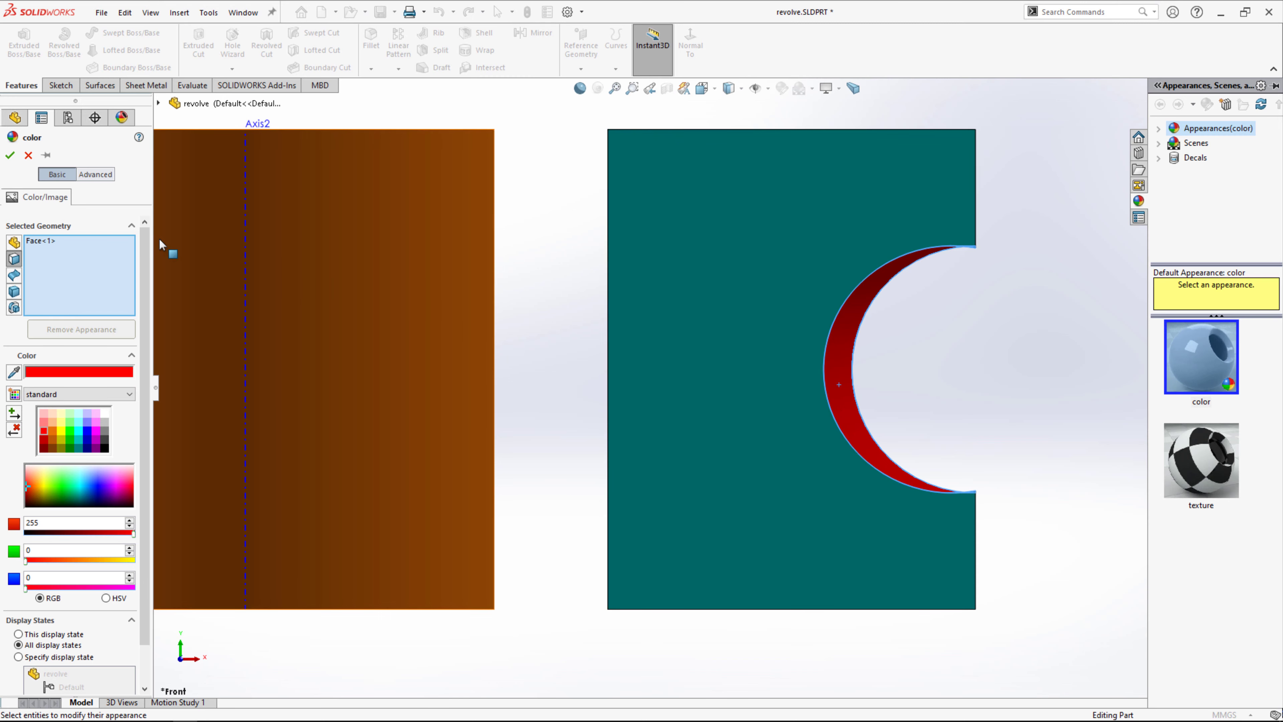
{"action": "left_click", "coordinate": [10, 155]}
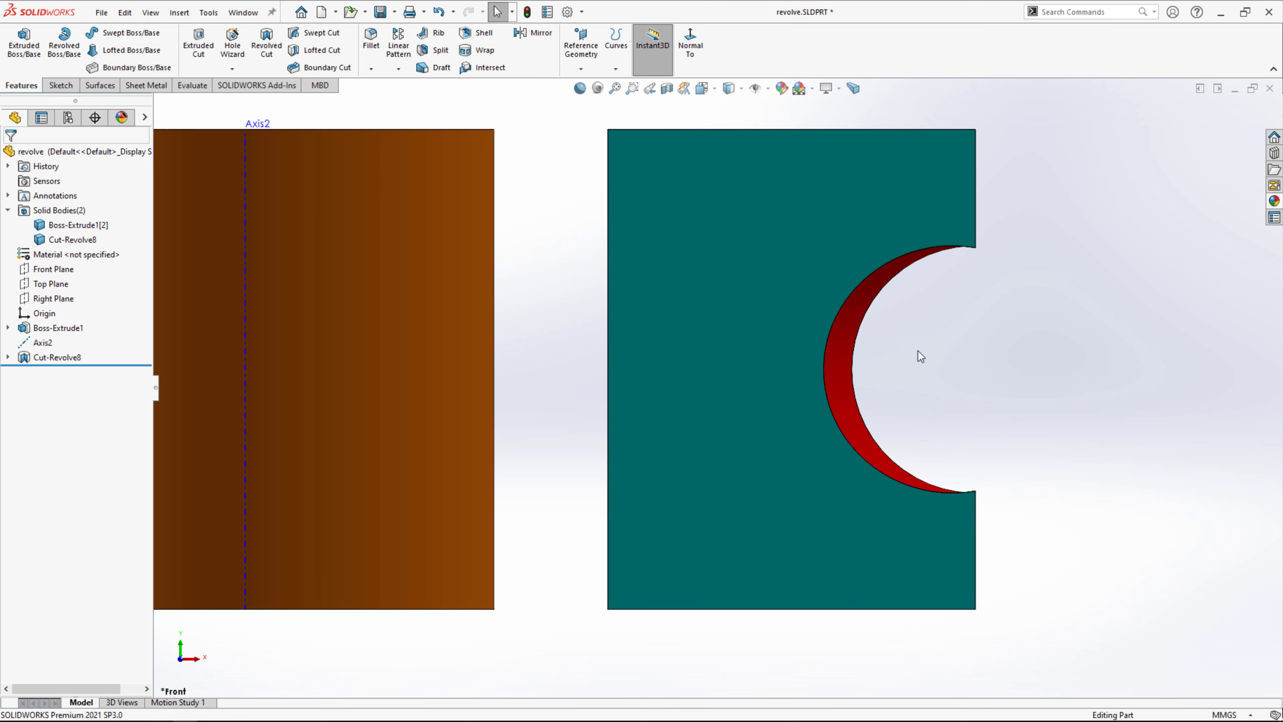
Edit the revolved cut and set its Direction 1 angle to 60 degrees.
{"action": "middle_click_drag", "start_coordinate": [918, 351], "coordinate": [993, 466]}
{"action": "scroll", "coordinate": [934, 447], "scroll_direction": "up", "scroll_amount": 2}
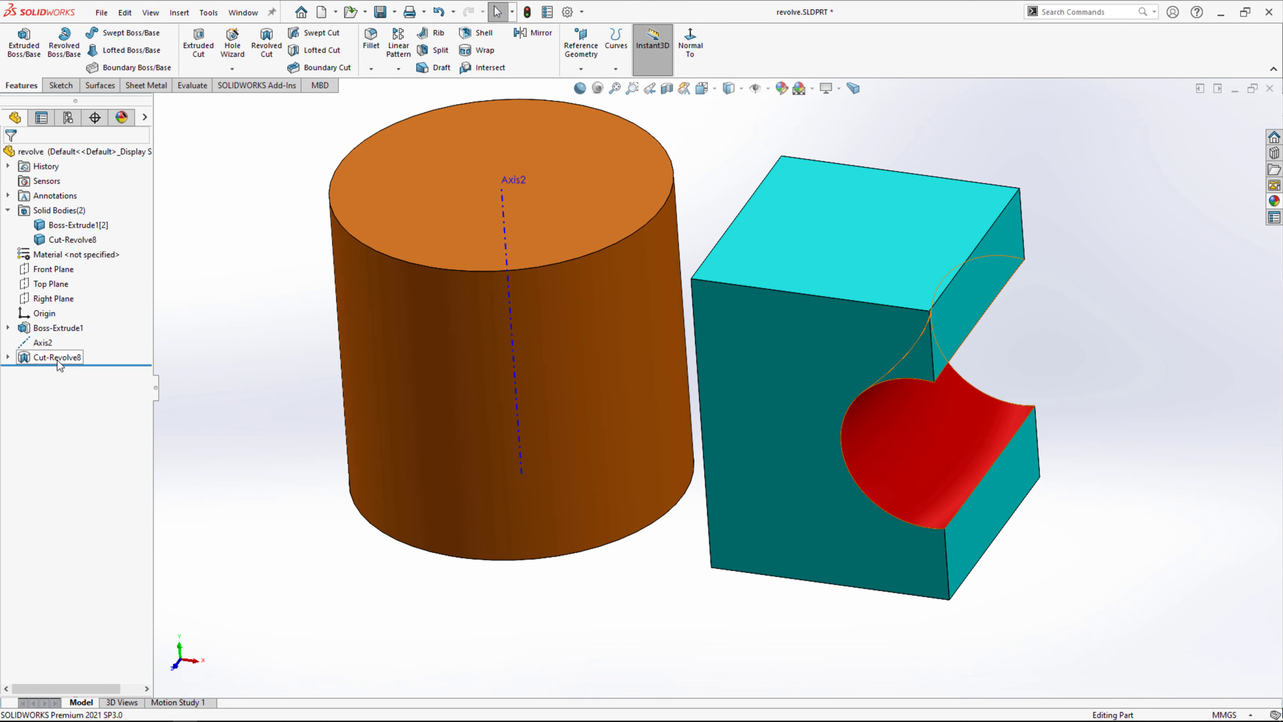
{"action": "left_click", "coordinate": [46, 358]}
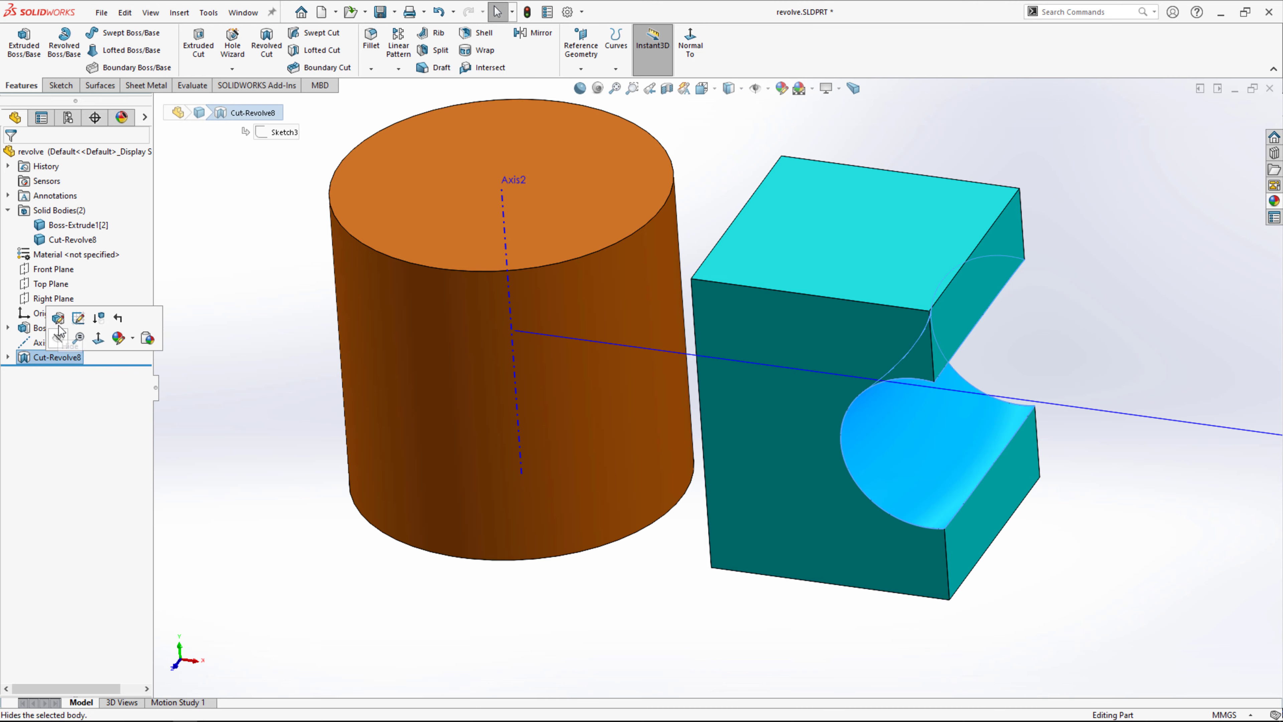
{"action": "left_click", "coordinate": [61, 325]}
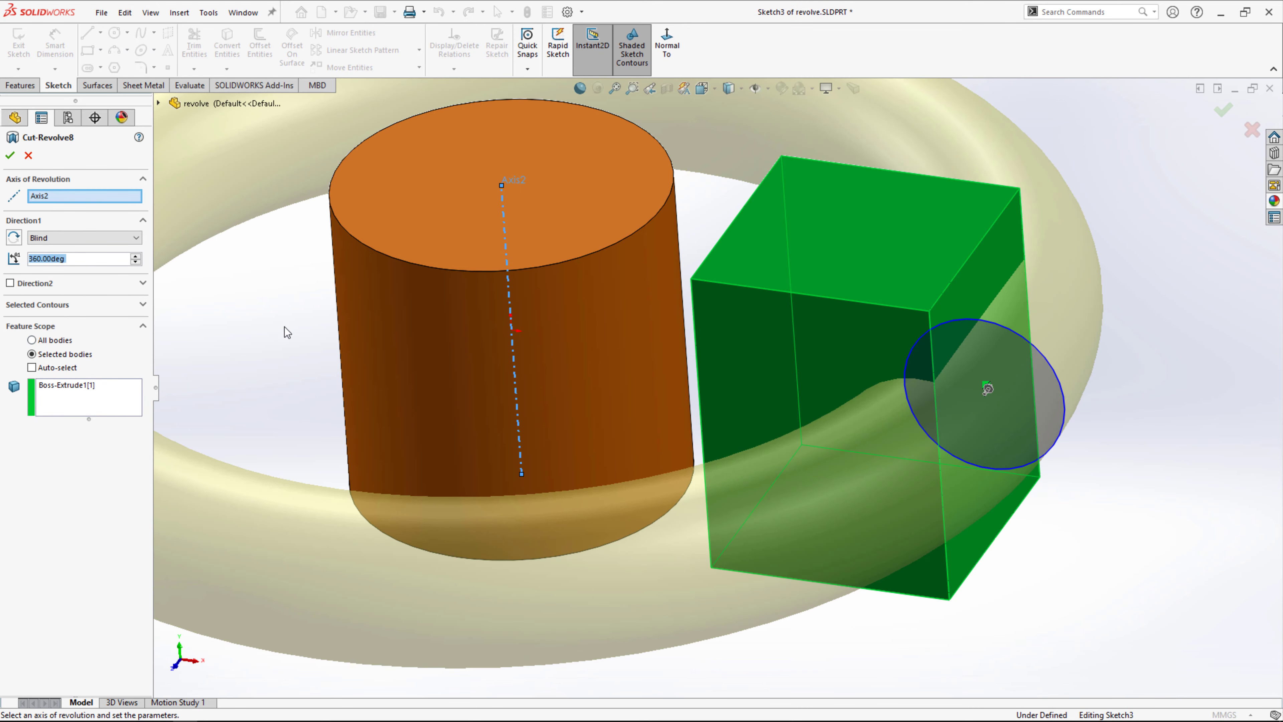
{"action": "scroll", "coordinate": [827, 411], "scroll_direction": "up", "scroll_amount": 3}
{"action": "middle_click_drag", "start_coordinate": [489, 364], "coordinate": [521, 410]}
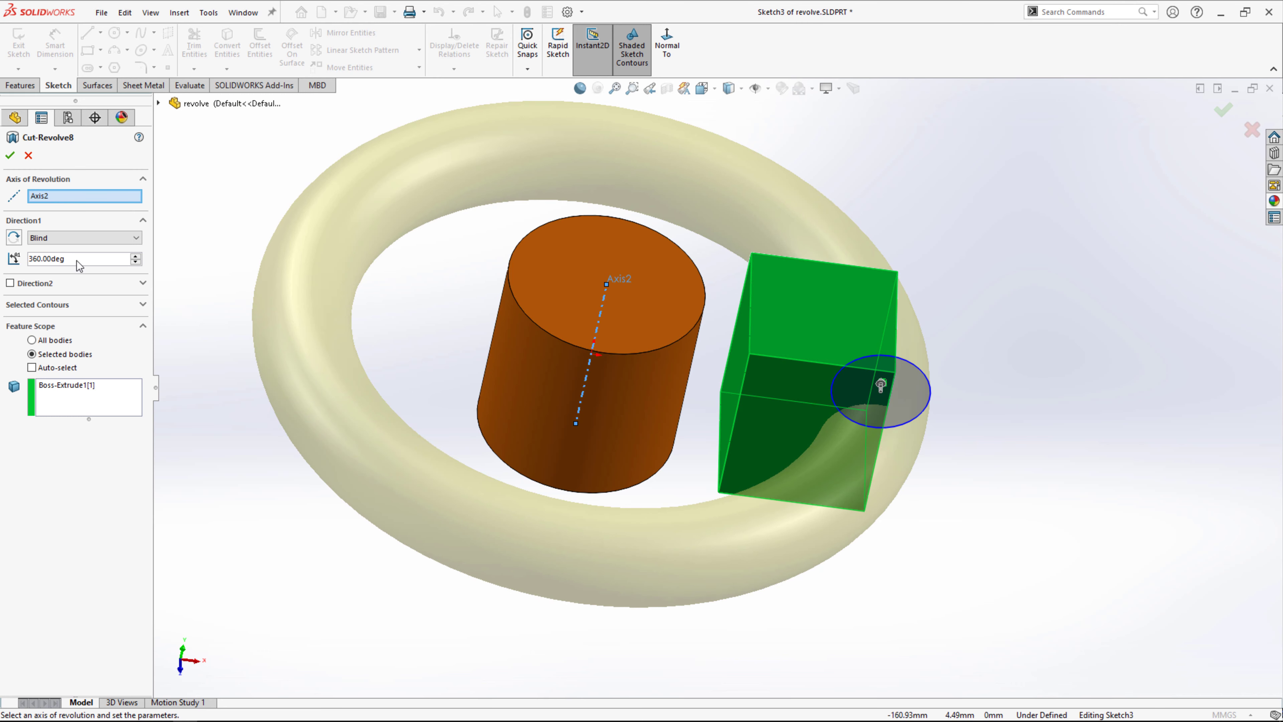
{"action": "key", "text": "ctrl+a"}
{"action": "type", "text": "60"}
{"action": "key", "text": "Return"}
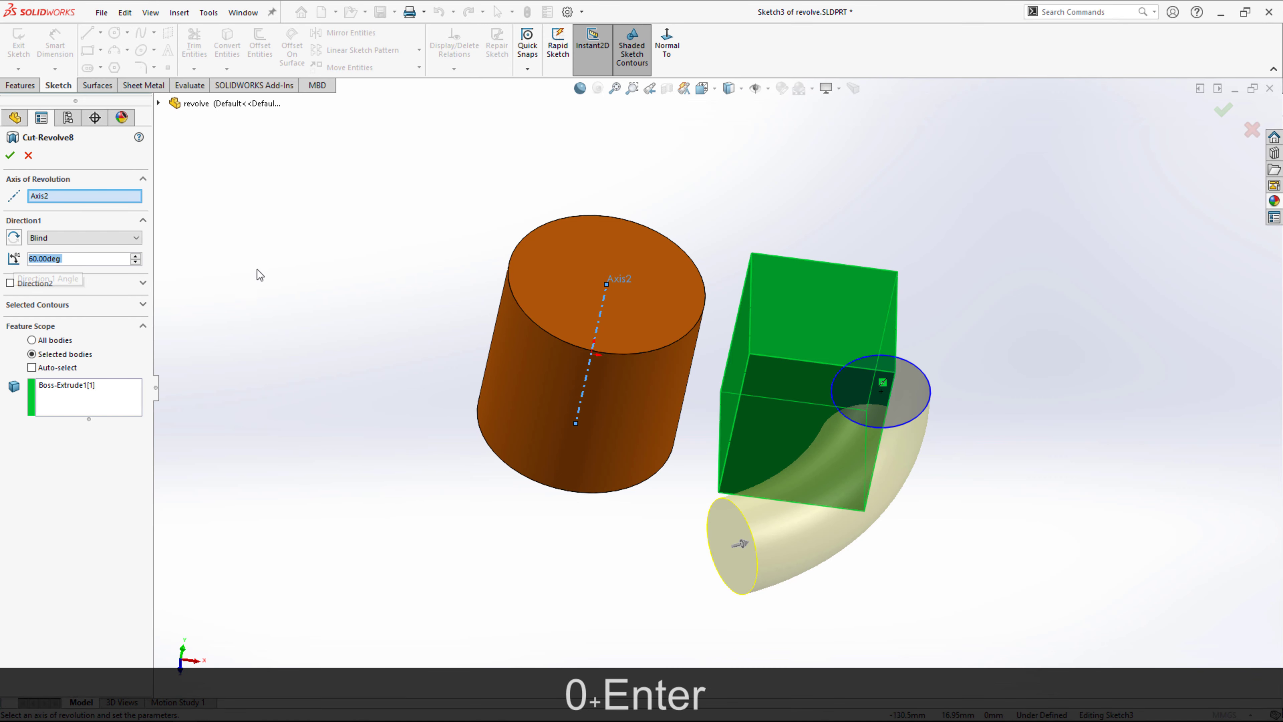
Try a second direction on the revolved cut, but finish it with the Mid Plane end condition instead.
{"action": "middle_click_drag", "start_coordinate": [255, 275], "coordinate": [286, 344]}
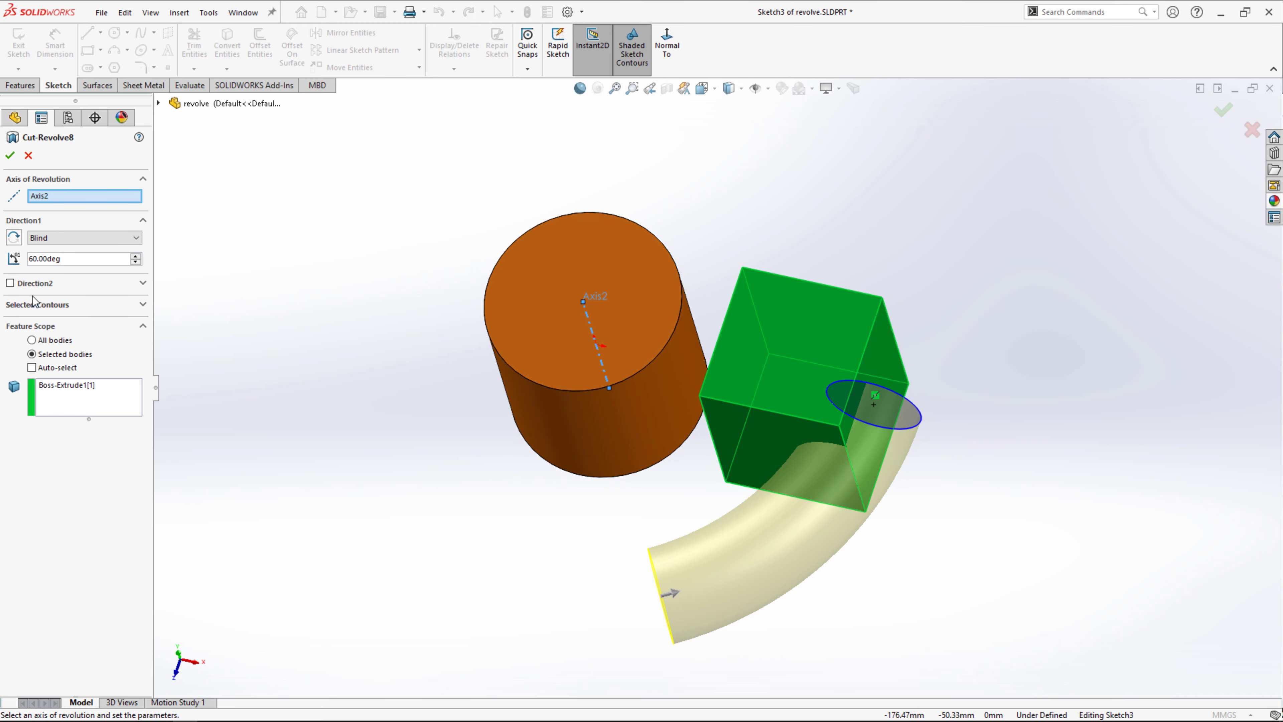
{"action": "left_click", "coordinate": [10, 283]}
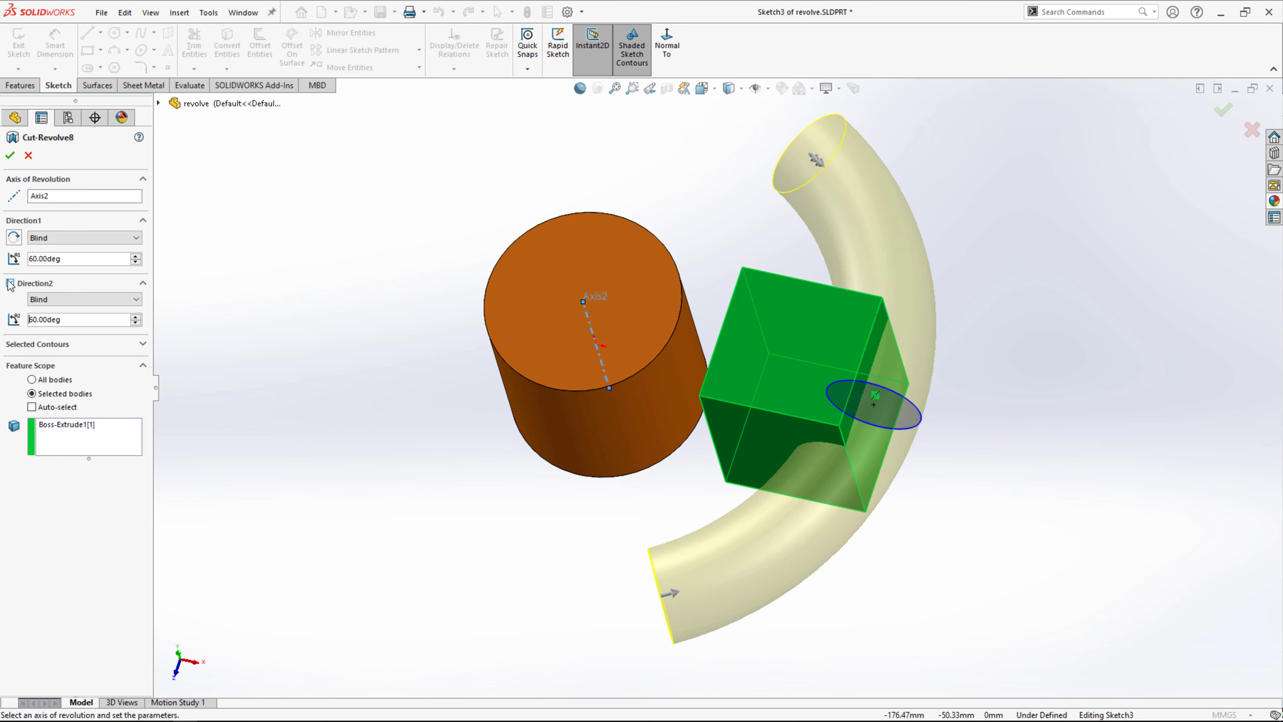
{"action": "left_click", "coordinate": [10, 283]}
{"action": "left_click", "coordinate": [92, 245]}
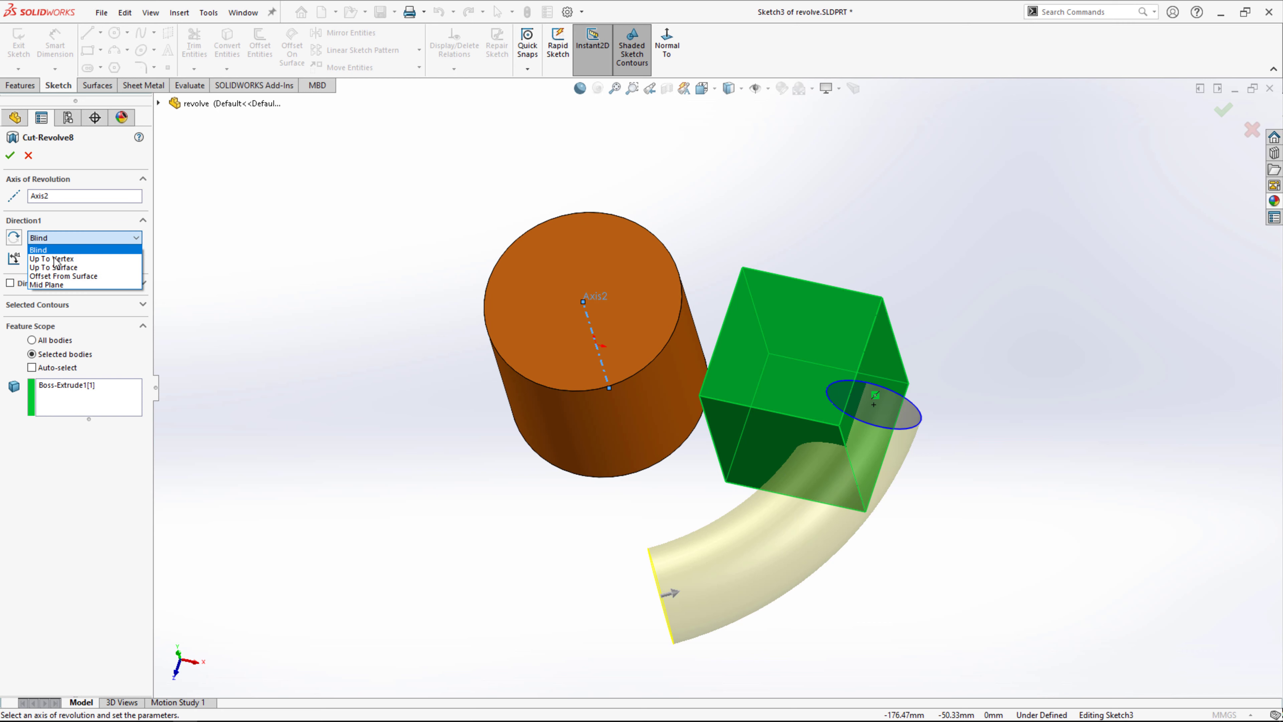
{"action": "left_click", "coordinate": [71, 284]}
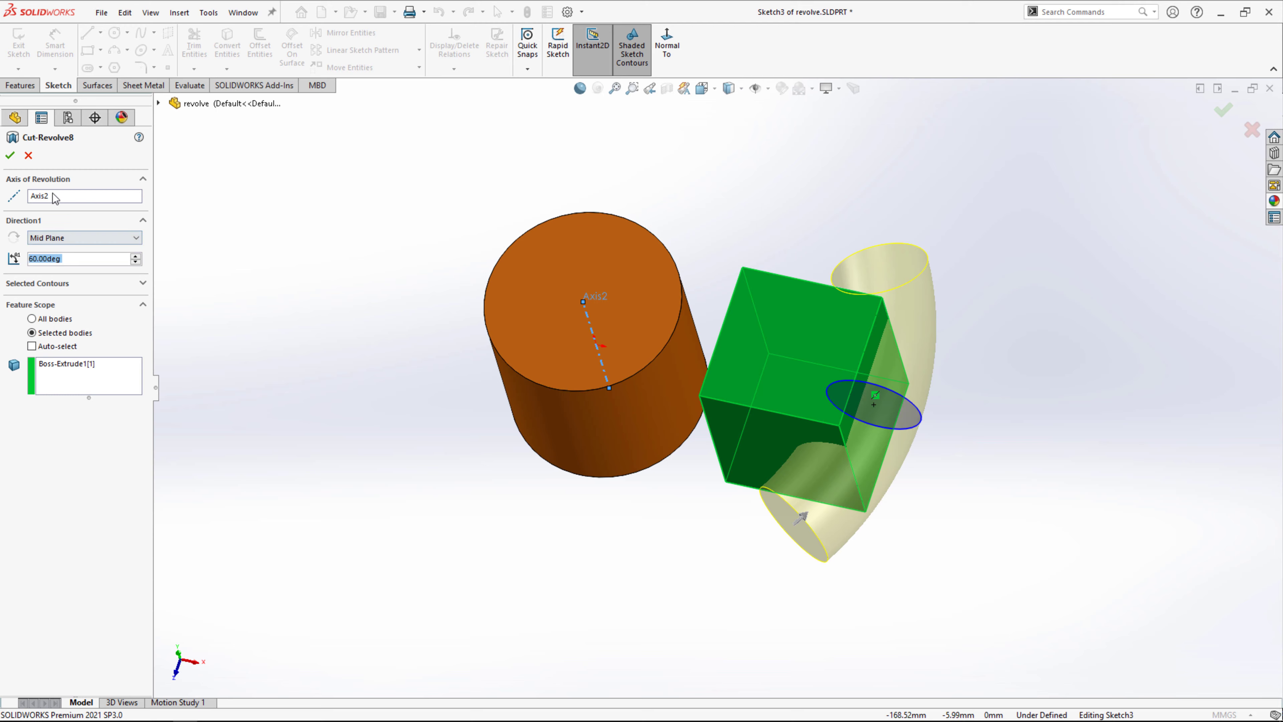
{"action": "left_click", "coordinate": [10, 156]}
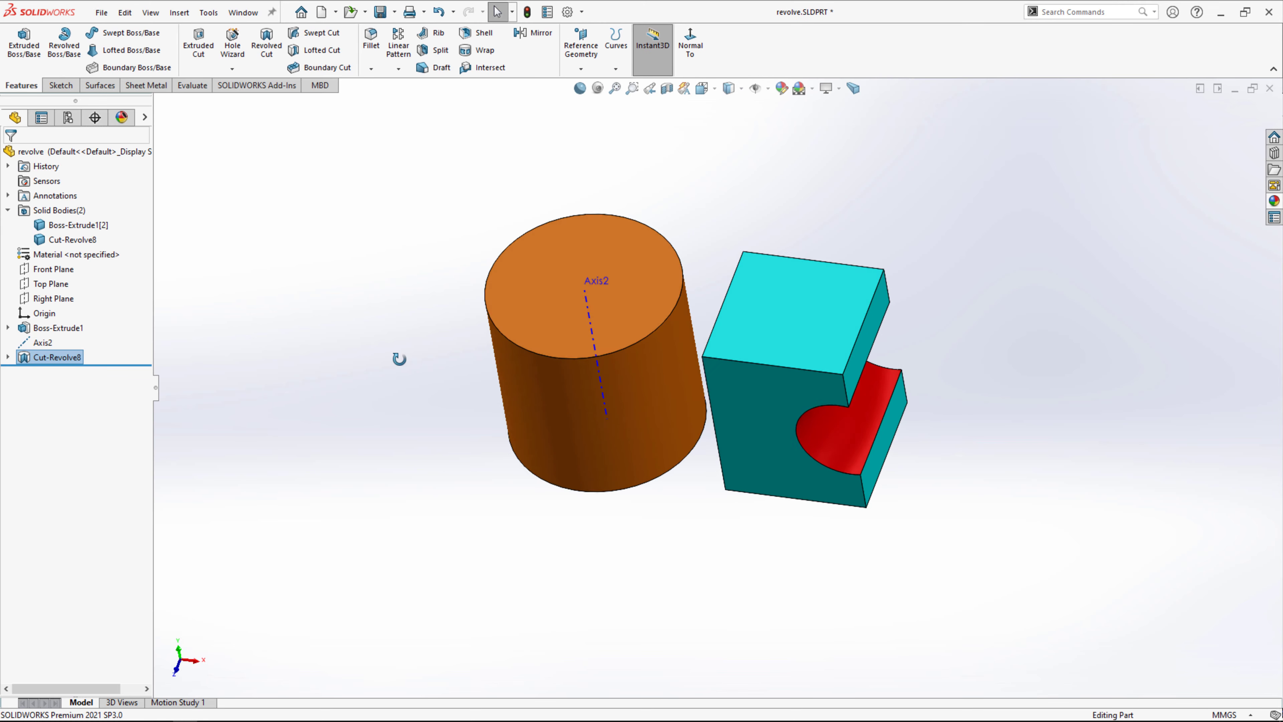
Reopen the revolved cut's definition, review the available end conditions for Direction 1 and close it.
{"action": "middle_click_drag", "start_coordinate": [401, 358], "coordinate": [396, 325]}
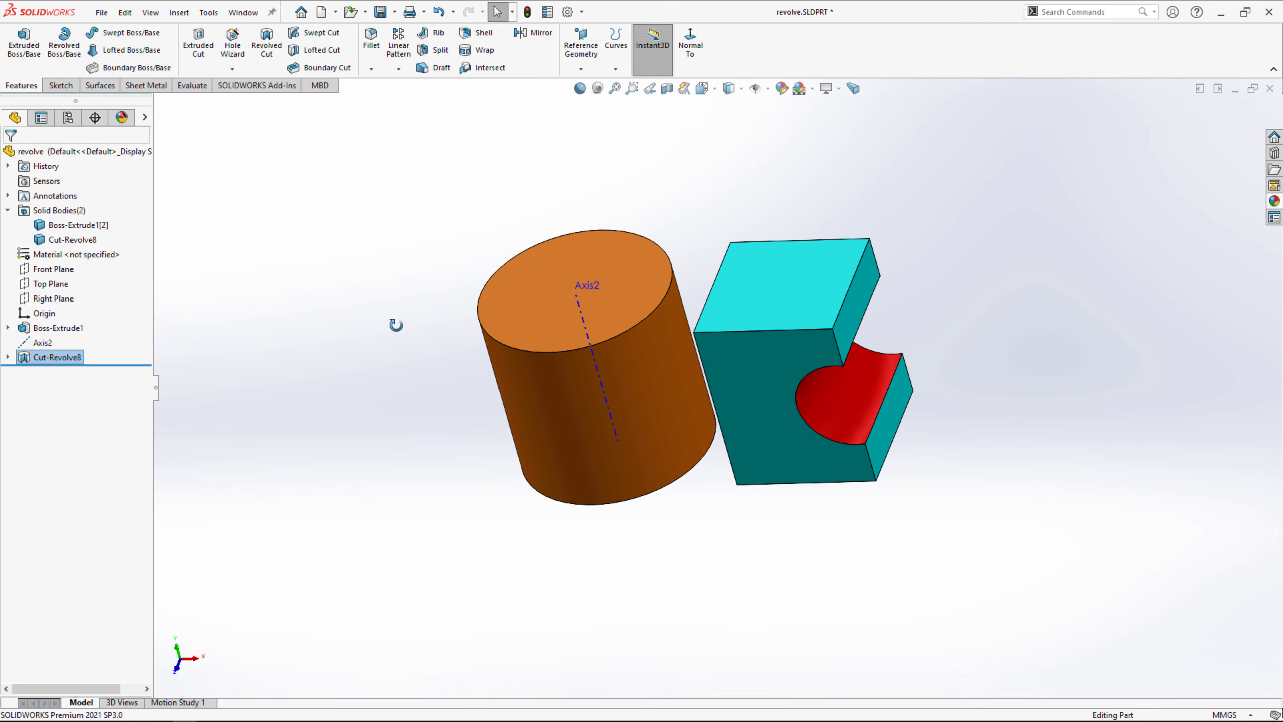
{"action": "right_click", "coordinate": [55, 360]}
{"action": "left_click", "coordinate": [72, 321]}
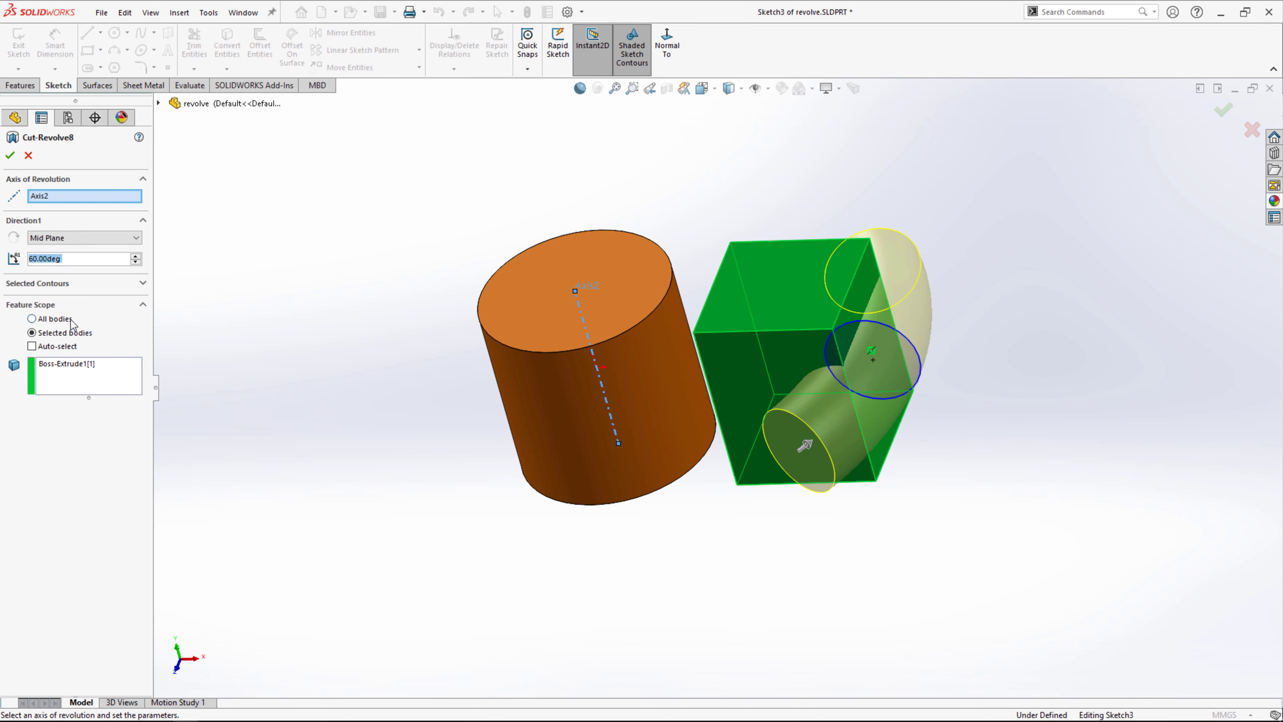
{"action": "left_click", "coordinate": [118, 238]}
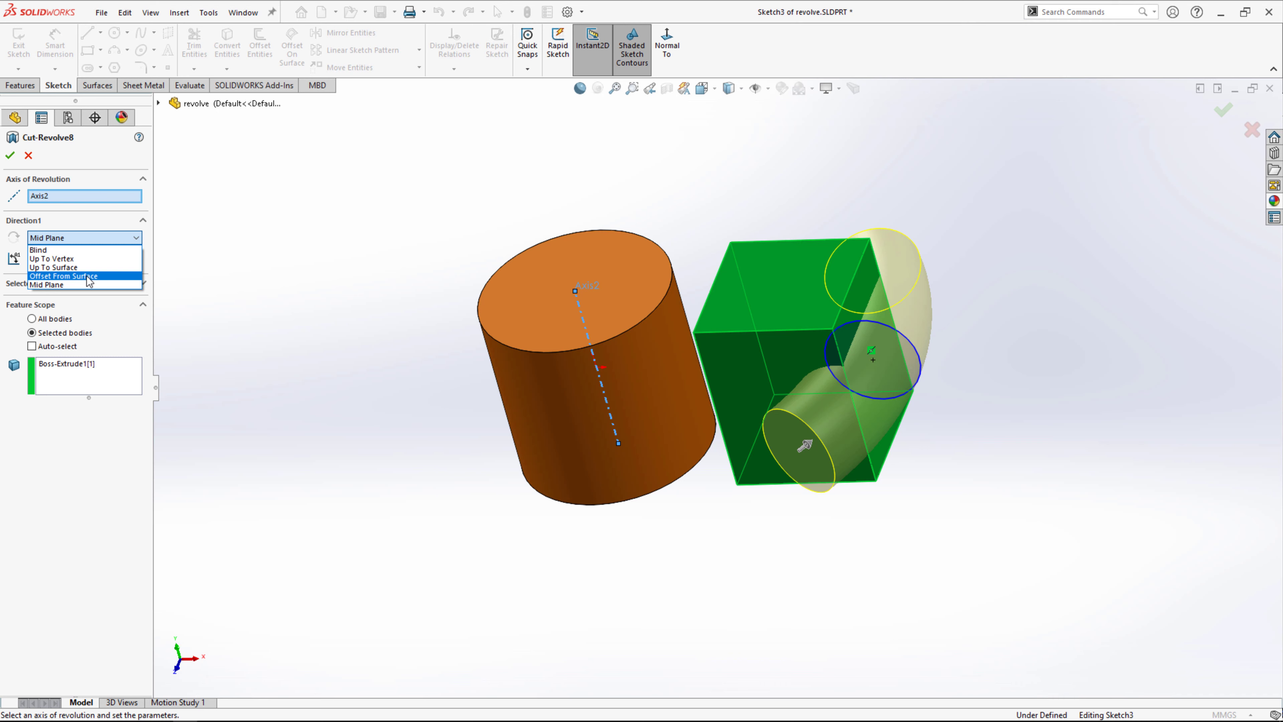
{"action": "left_click", "coordinate": [24, 158]}
{"action": "left_click", "coordinate": [9, 155]}
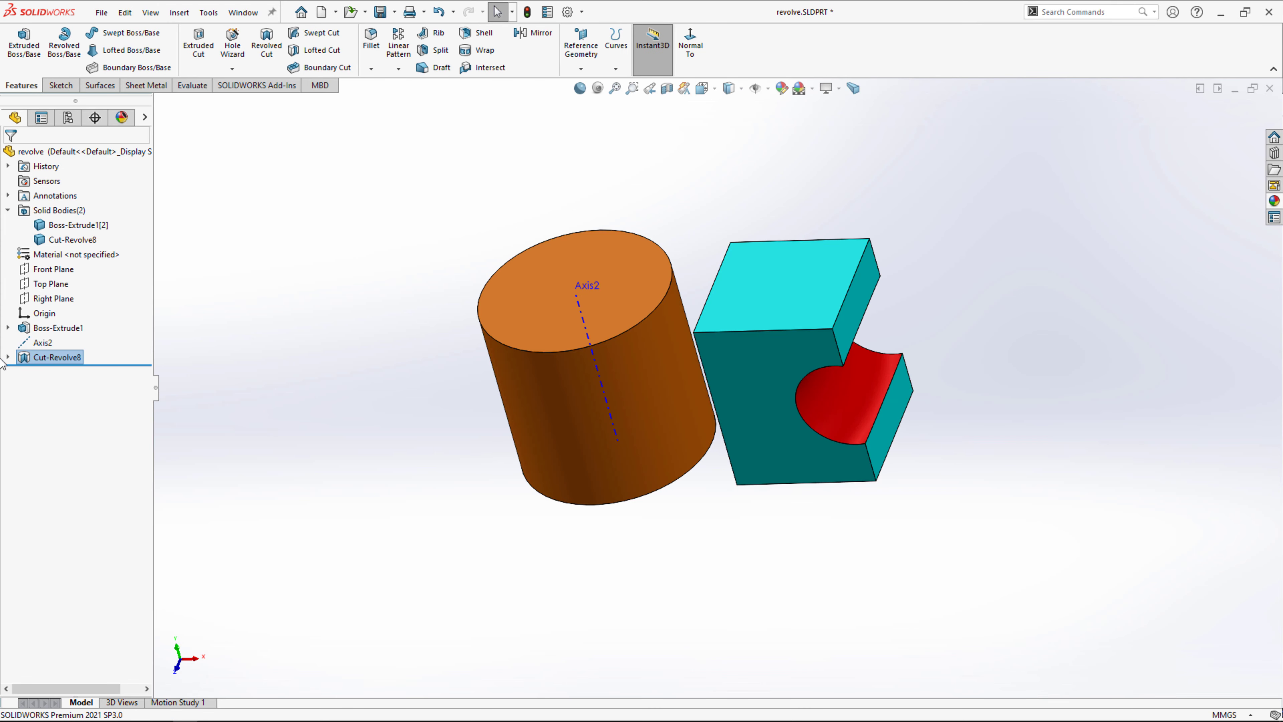
In the revolved cut's sketch, draw a closed triangle with its tip inside the cylinder and a vertical side about 31 mm long between the two bodies.
{"action": "middle_click_drag", "start_coordinate": [363, 395], "coordinate": [375, 303]}
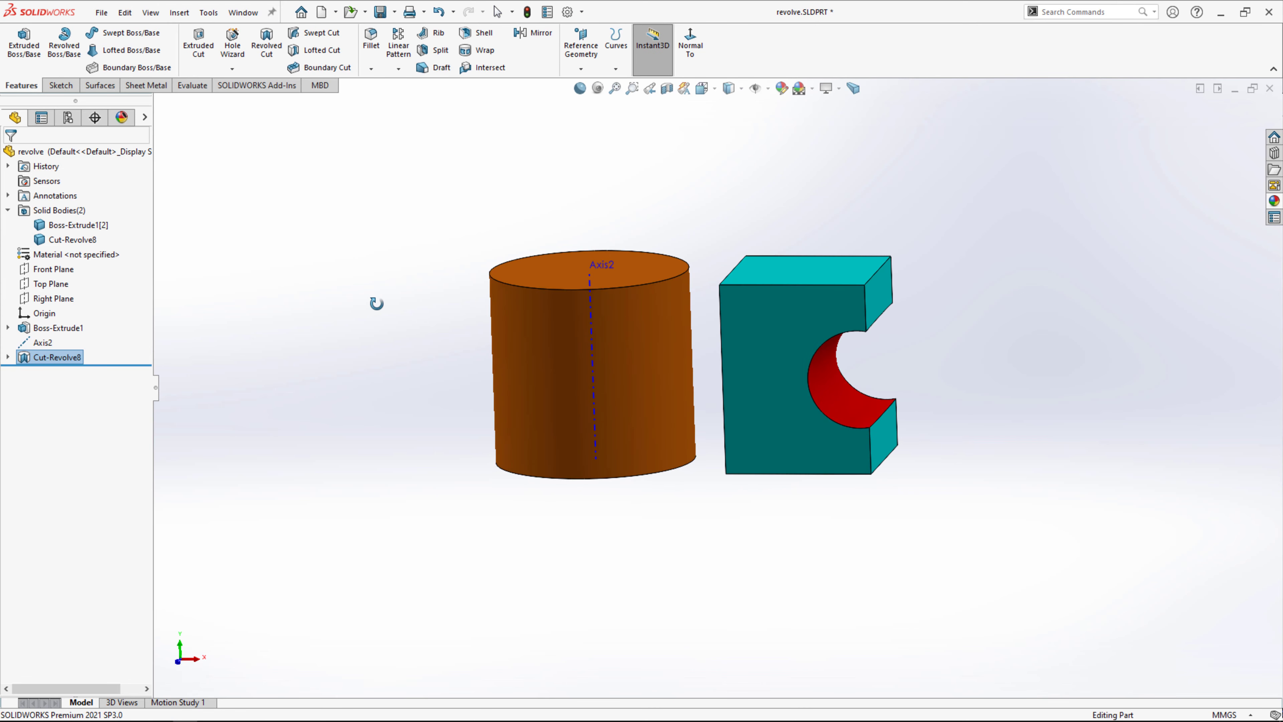
{"action": "left_click", "coordinate": [8, 357]}
{"action": "left_click", "coordinate": [67, 373]}
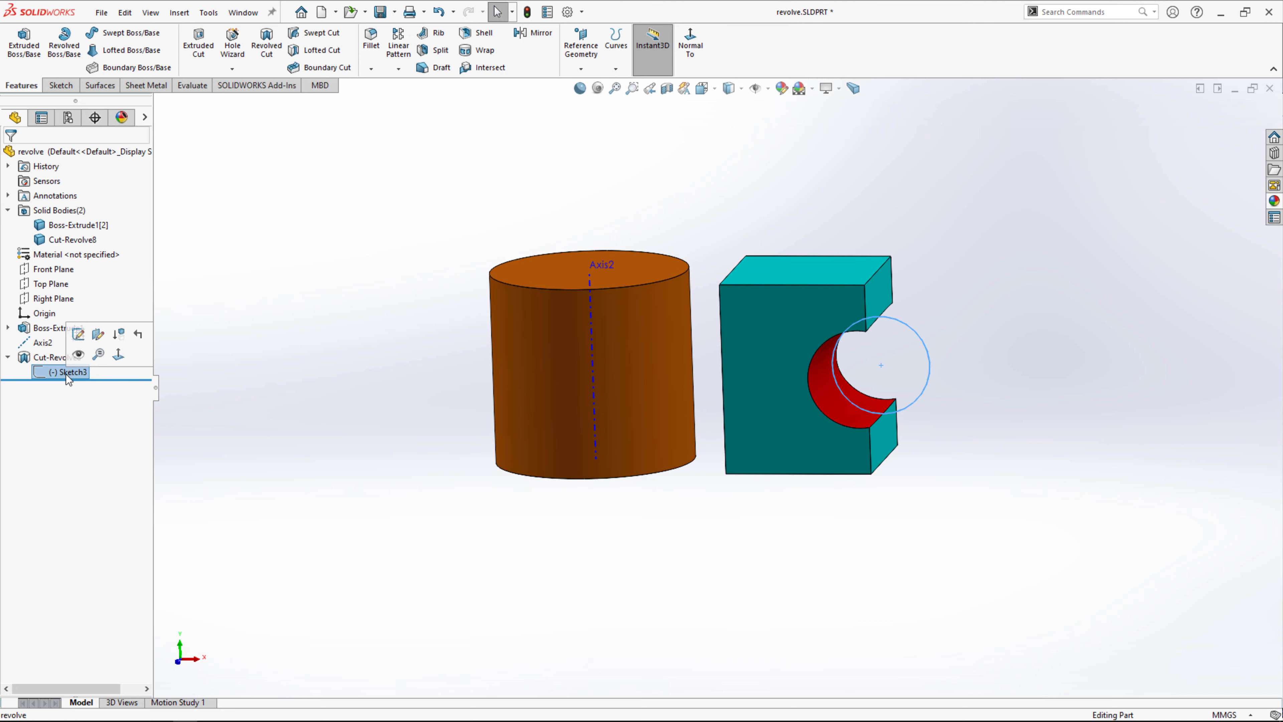
{"action": "left_click", "coordinate": [79, 334]}
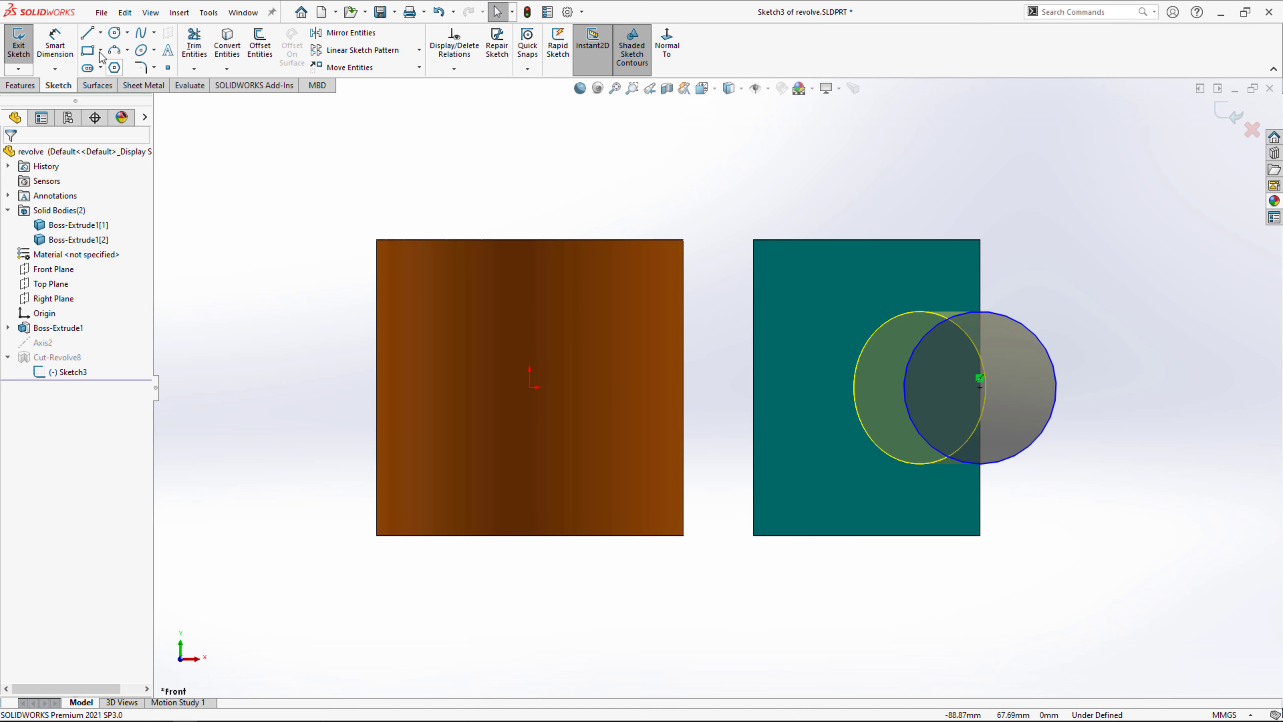
{"action": "left_click", "coordinate": [85, 35]}
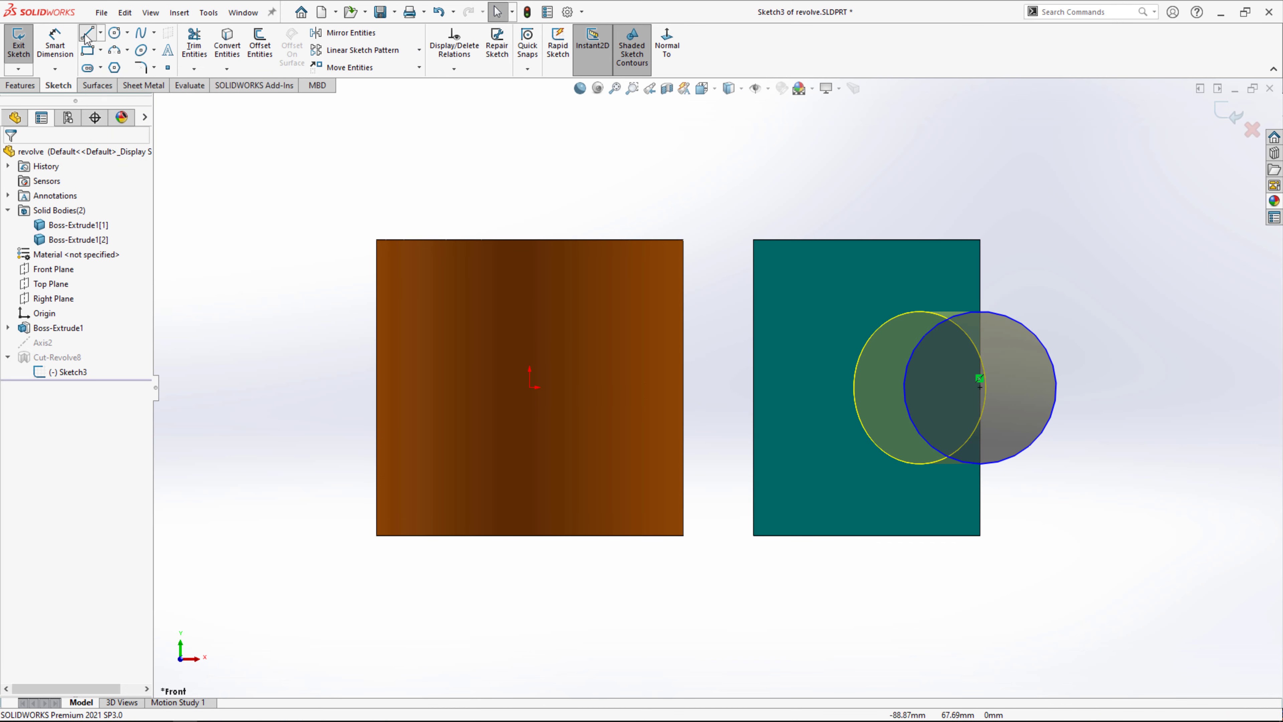
{"action": "left_click", "coordinate": [615, 387]}
{"action": "left_click", "coordinate": [724, 332]}
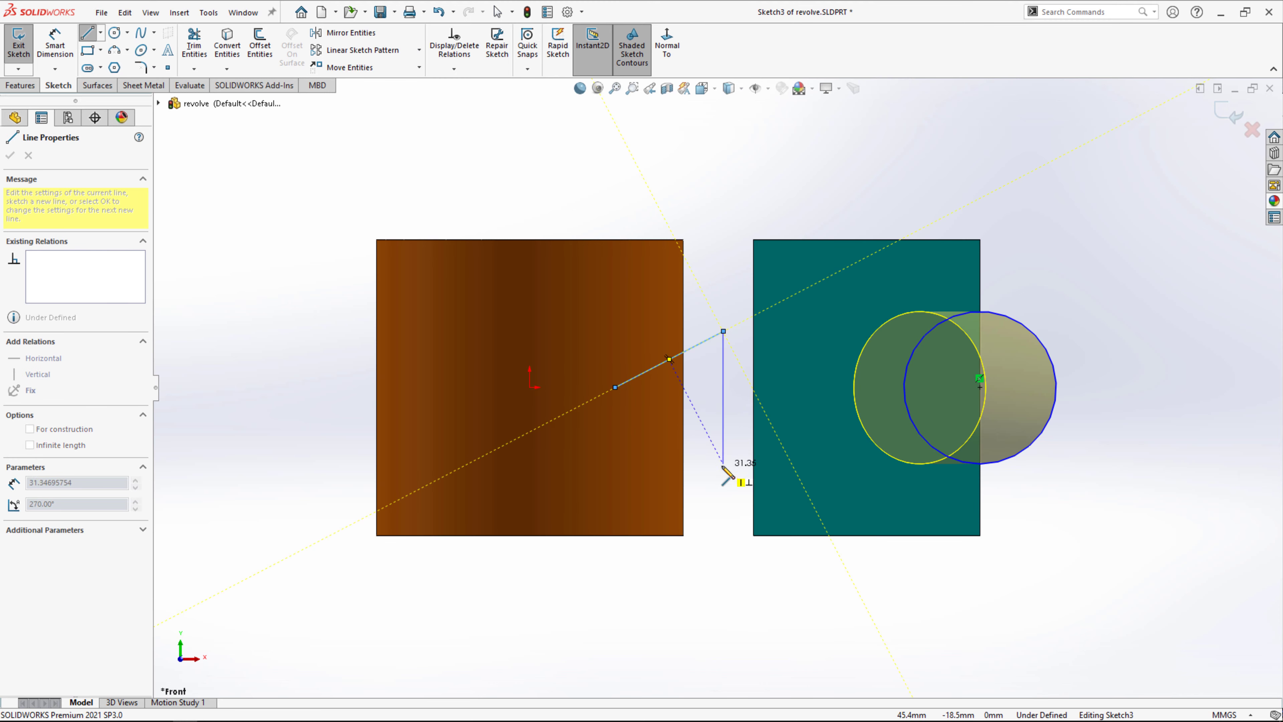
{"action": "left_click", "coordinate": [723, 464]}
{"action": "left_click", "coordinate": [615, 387]}
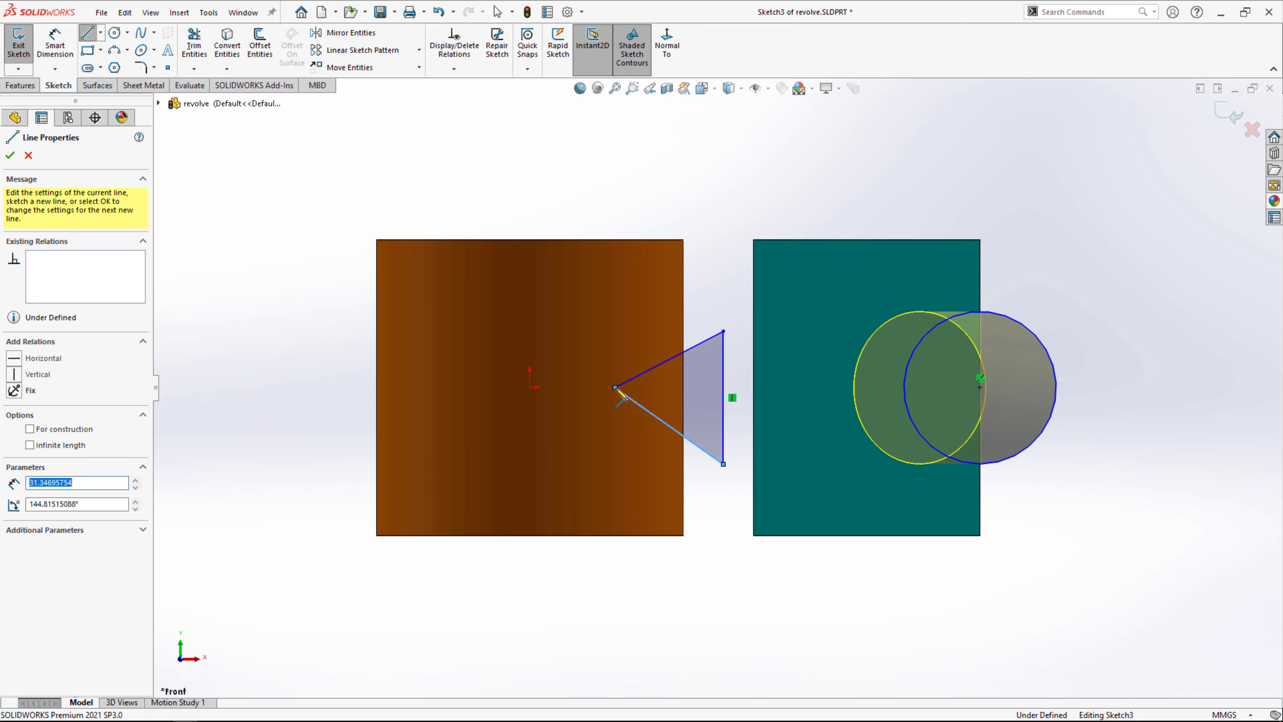
{"action": "right_click", "coordinate": [711, 237]}
{"action": "left_click", "coordinate": [738, 248]}
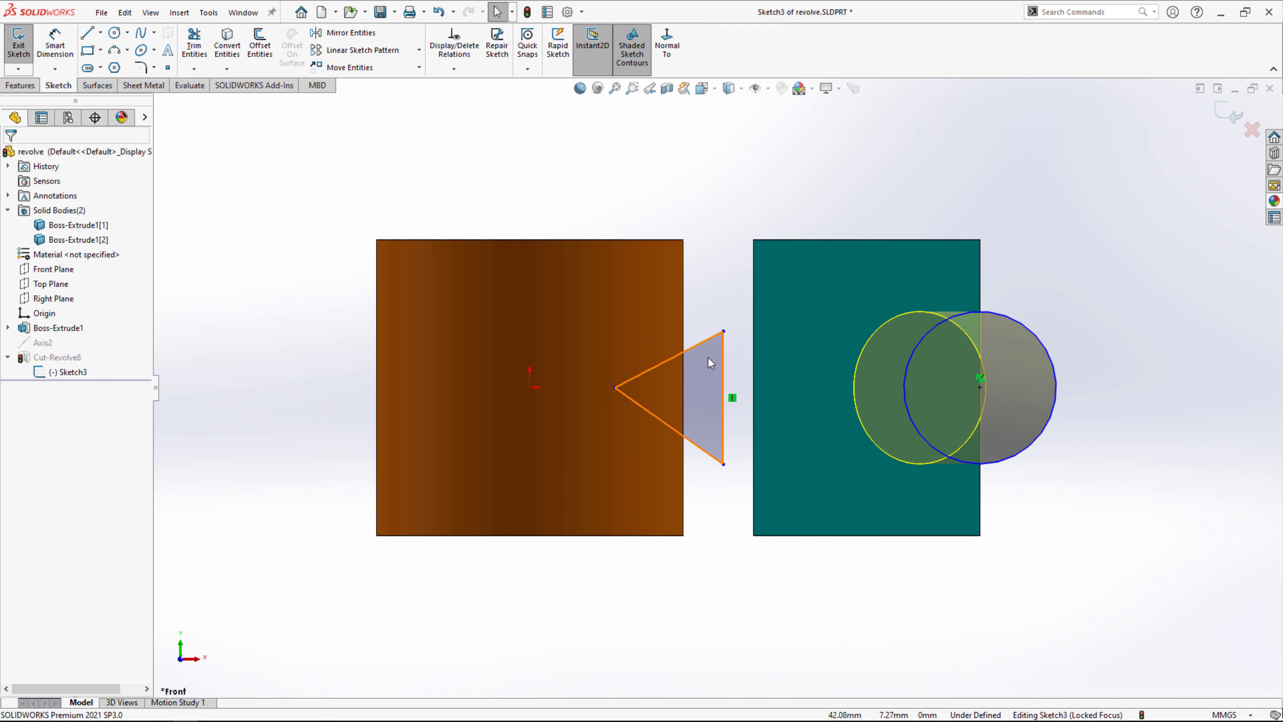
Make the triangle's two slanted sides equal in length.
{"action": "left_click", "coordinate": [705, 342]}
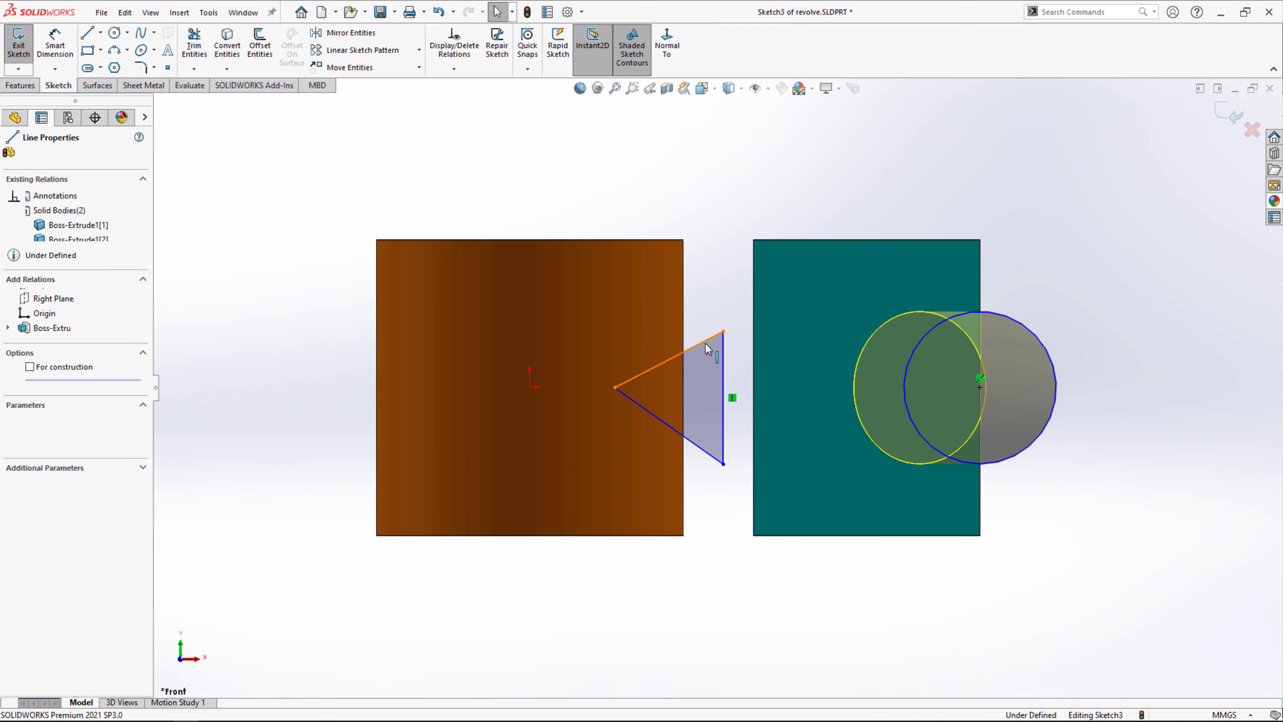
{"action": "left_click", "coordinate": [702, 449], "text": "ctrl"}
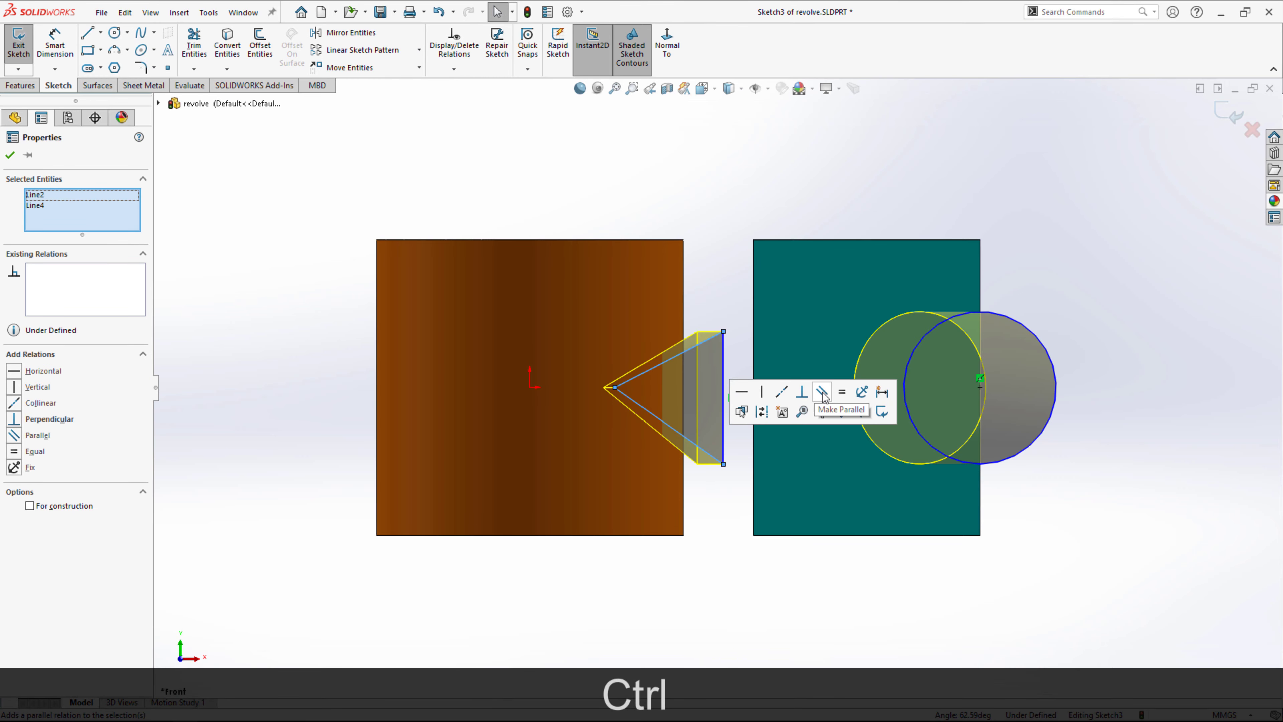
{"action": "left_click", "coordinate": [842, 392]}
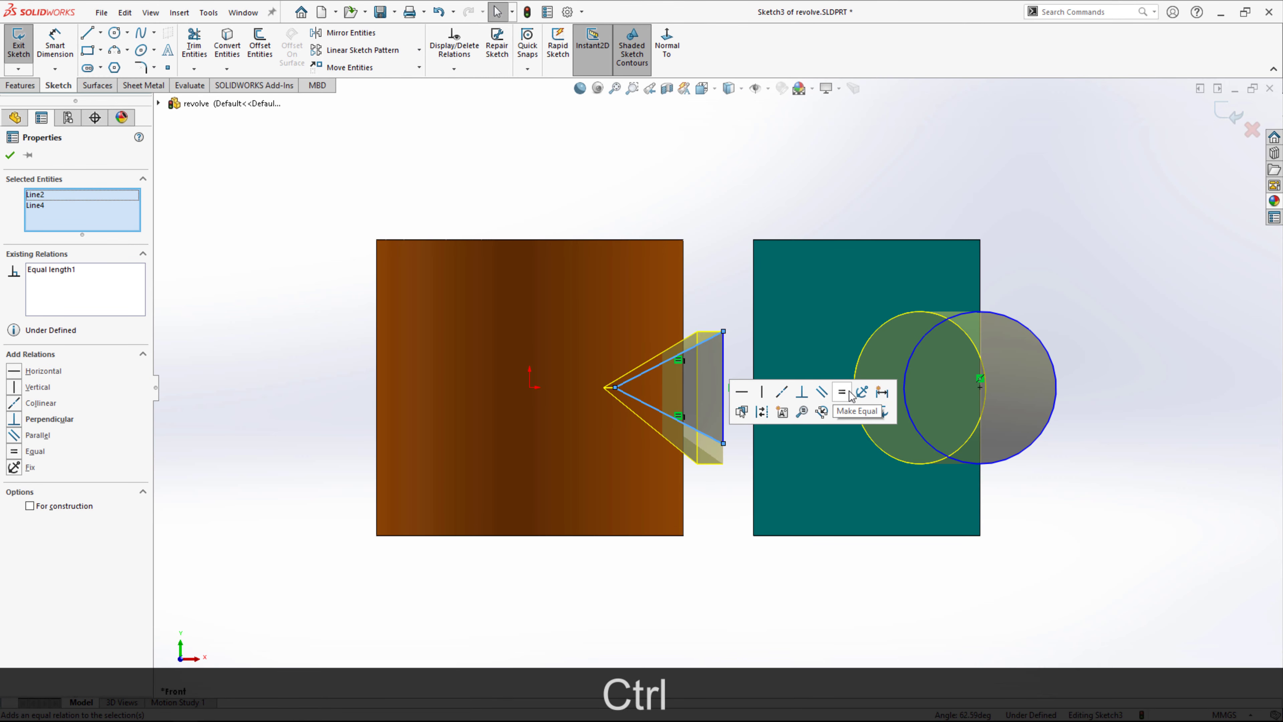
{"action": "left_click", "coordinate": [9, 154]}
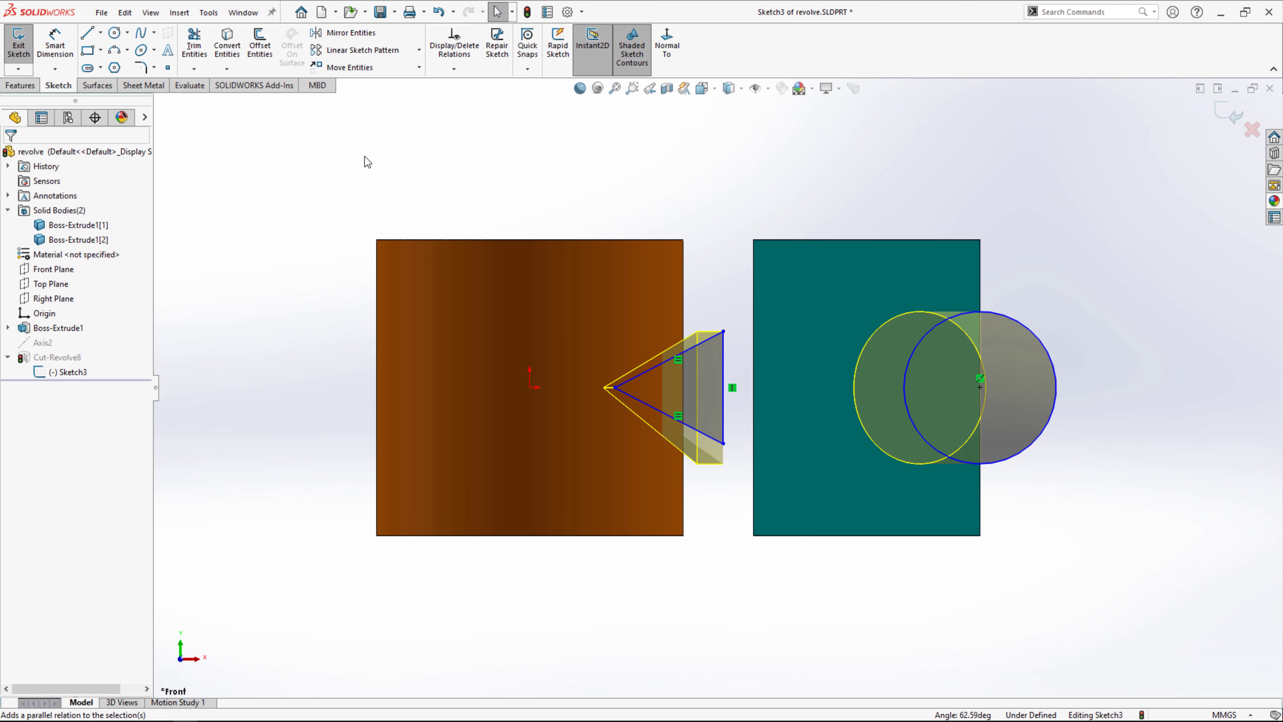
Leave the revolved cut's sketch and inspect the rebuilt cut on both bodies.
{"action": "left_click", "coordinate": [1217, 116]}
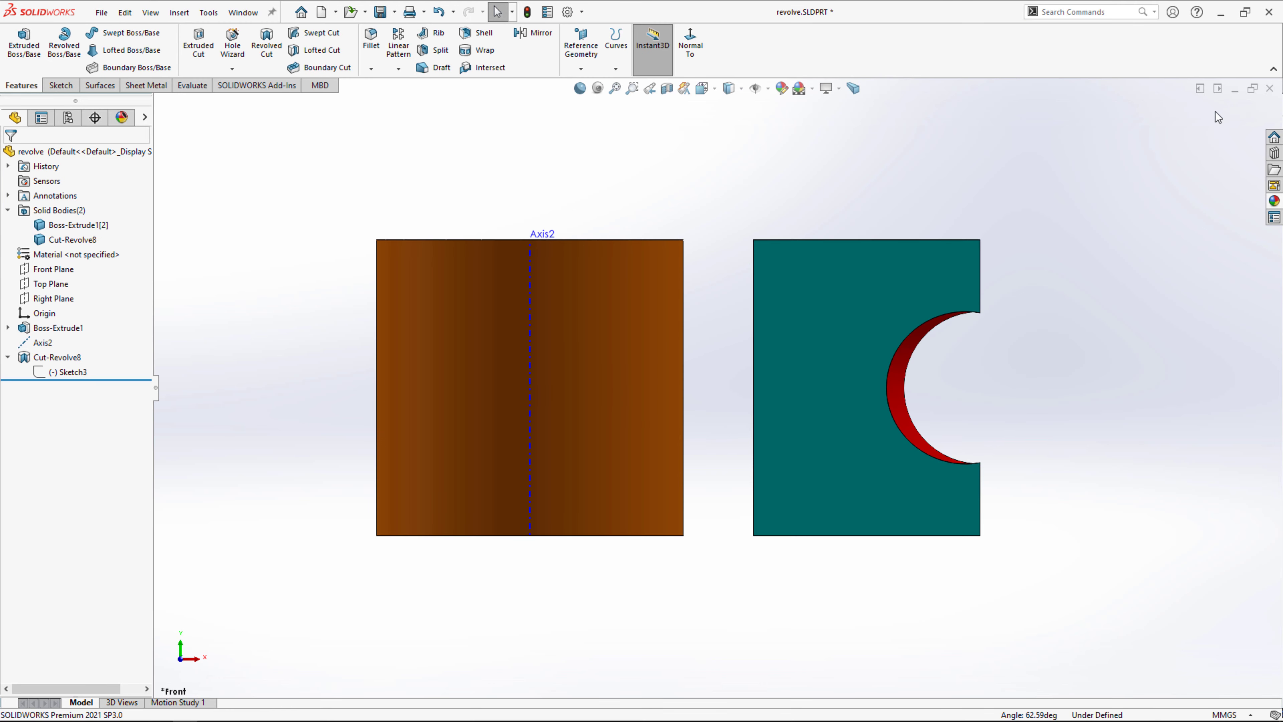
{"action": "middle_click_drag", "start_coordinate": [736, 188], "coordinate": [700, 323]}
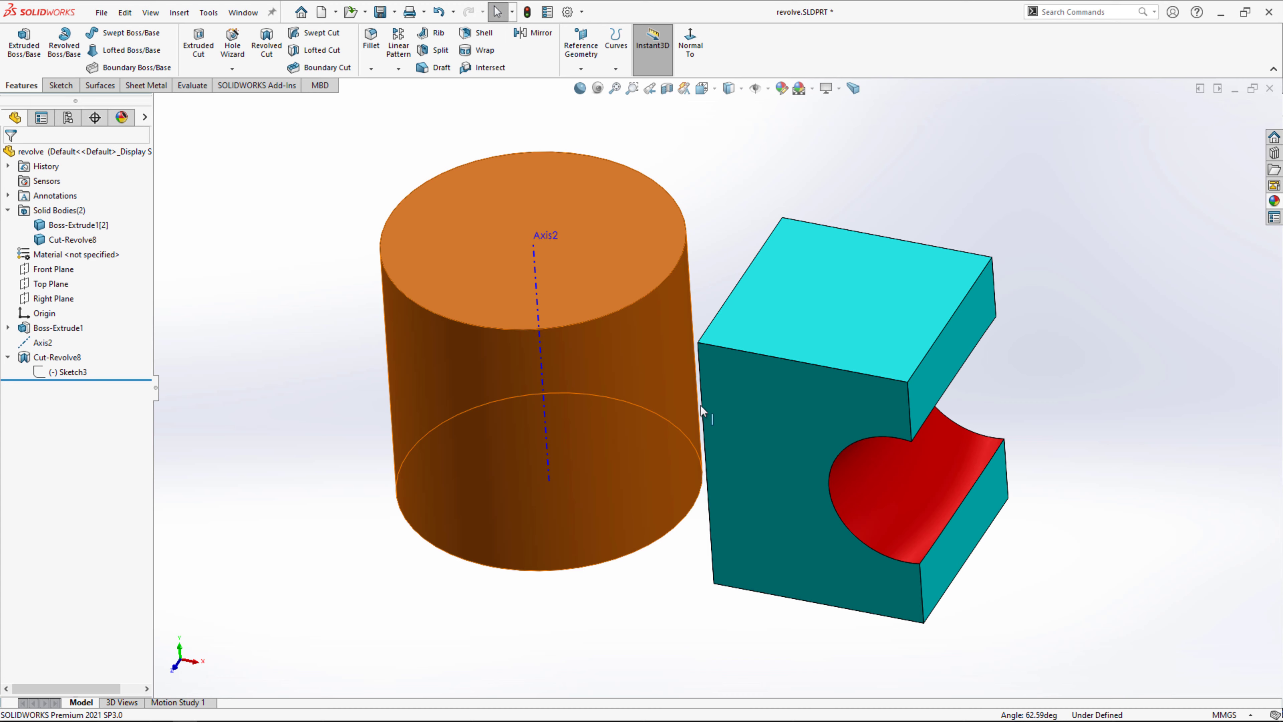
{"action": "mouse_move", "coordinate": [643, 417]}
{"action": "middle_mouse_down"}
{"action": "mouse_move", "coordinate": [689, 403]}
{"action": "mouse_move", "coordinate": [667, 438]}
{"action": "mouse_move", "coordinate": [728, 408]}
{"action": "middle_mouse_up"}
{"action": "scroll", "coordinate": [748, 450], "scroll_direction": "up", "scroll_amount": 1}
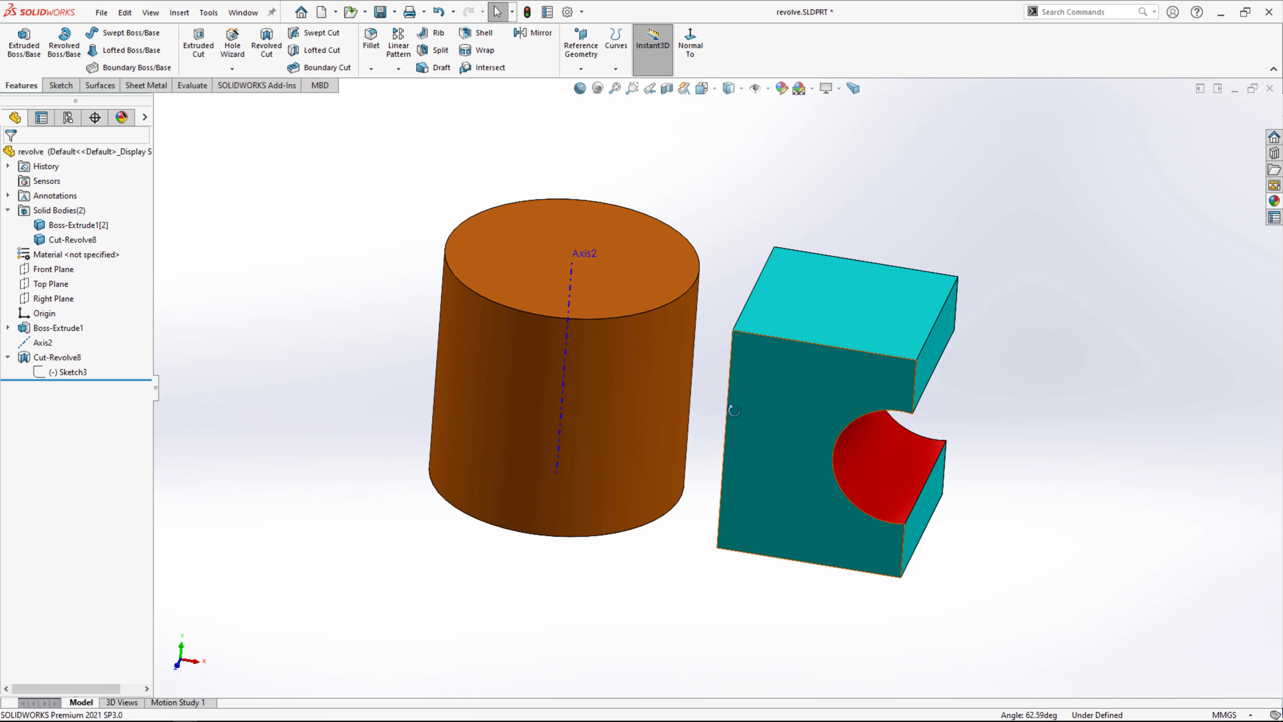
Reopen the revolved cut's definition, add the cylinder to the affected bodies, and switch the feature scope to All bodies.
{"action": "left_click", "coordinate": [49, 370]}
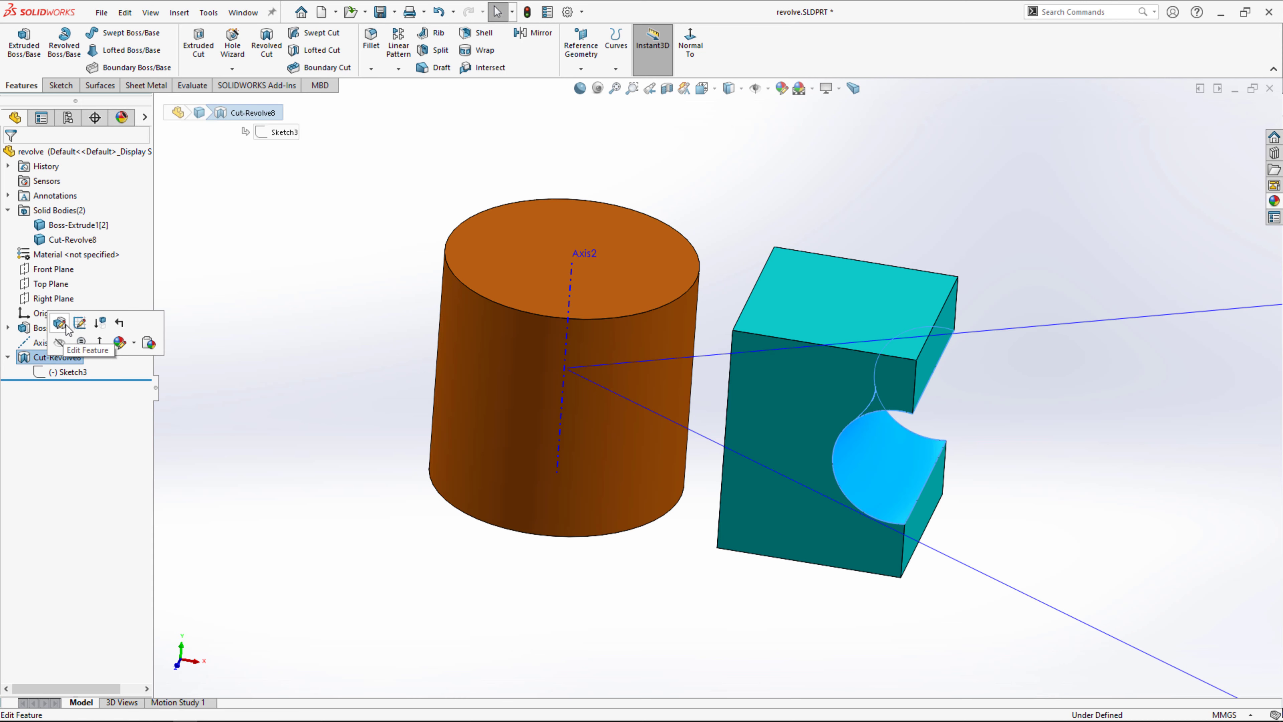
{"action": "left_click", "coordinate": [69, 329]}
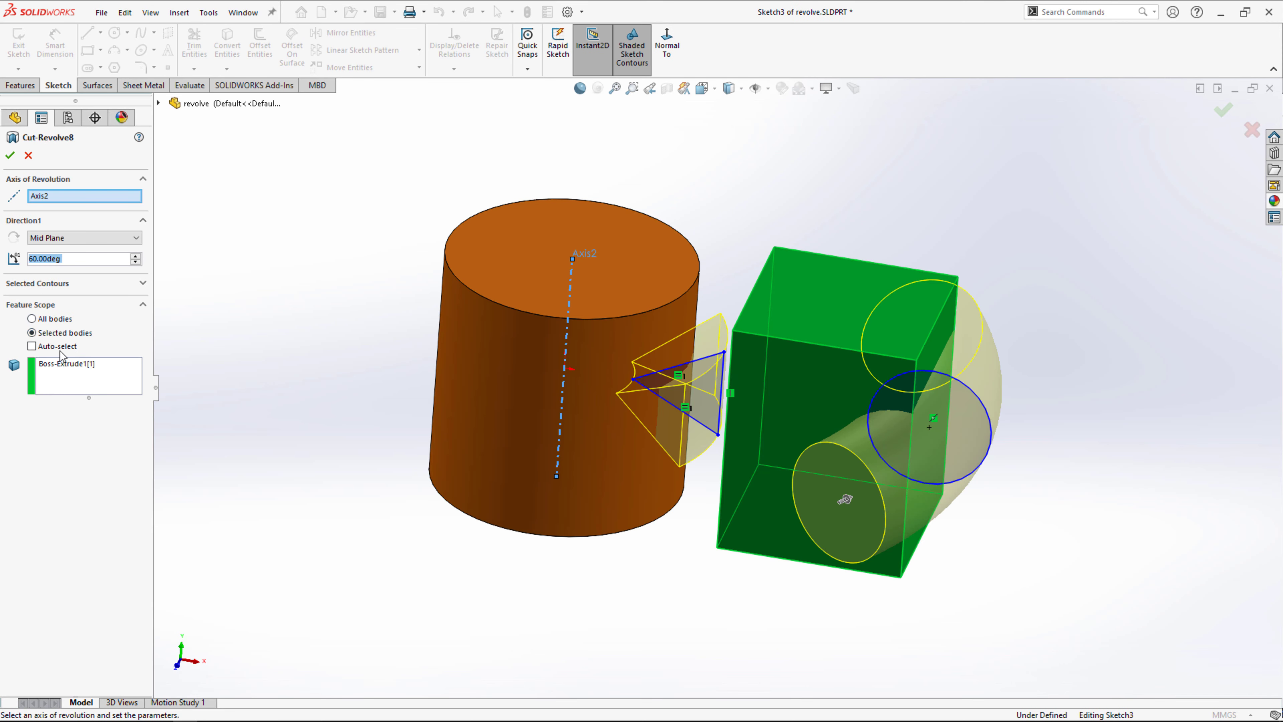
{"action": "left_click", "coordinate": [105, 380]}
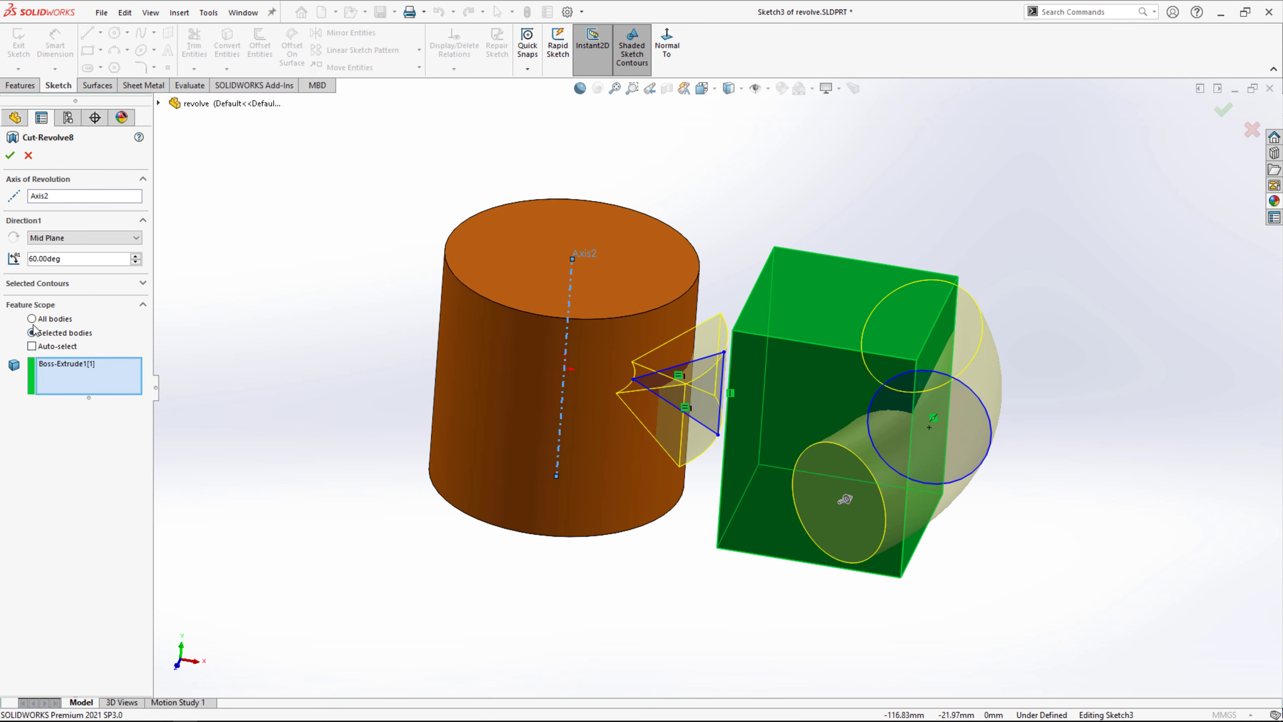
{"action": "left_click", "coordinate": [485, 369]}
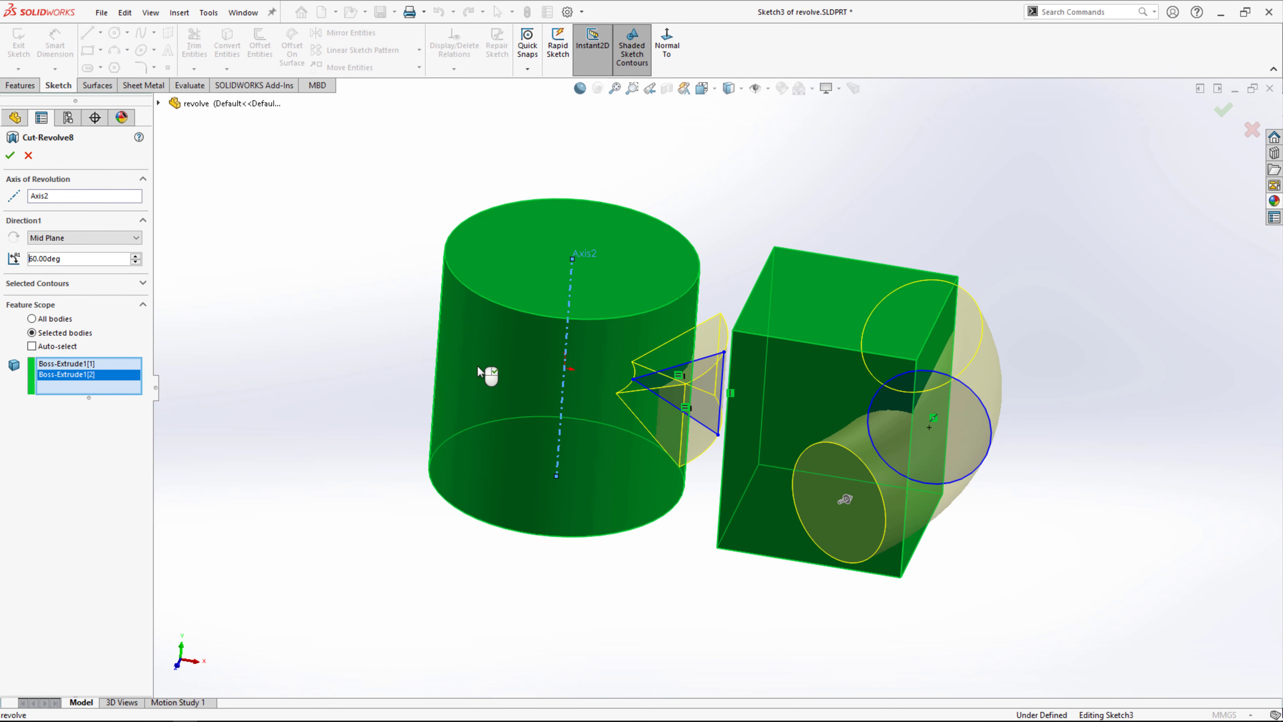
{"action": "left_click", "coordinate": [31, 319]}
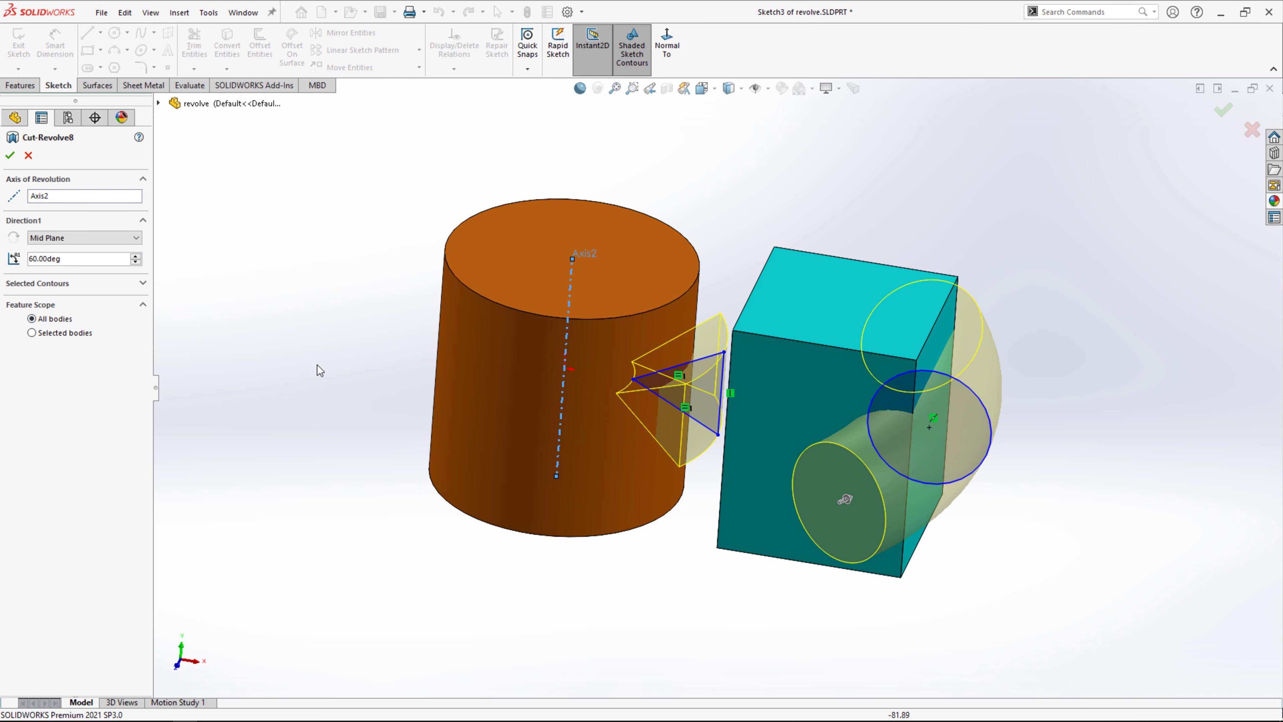
{"action": "left_click", "coordinate": [6, 158]}
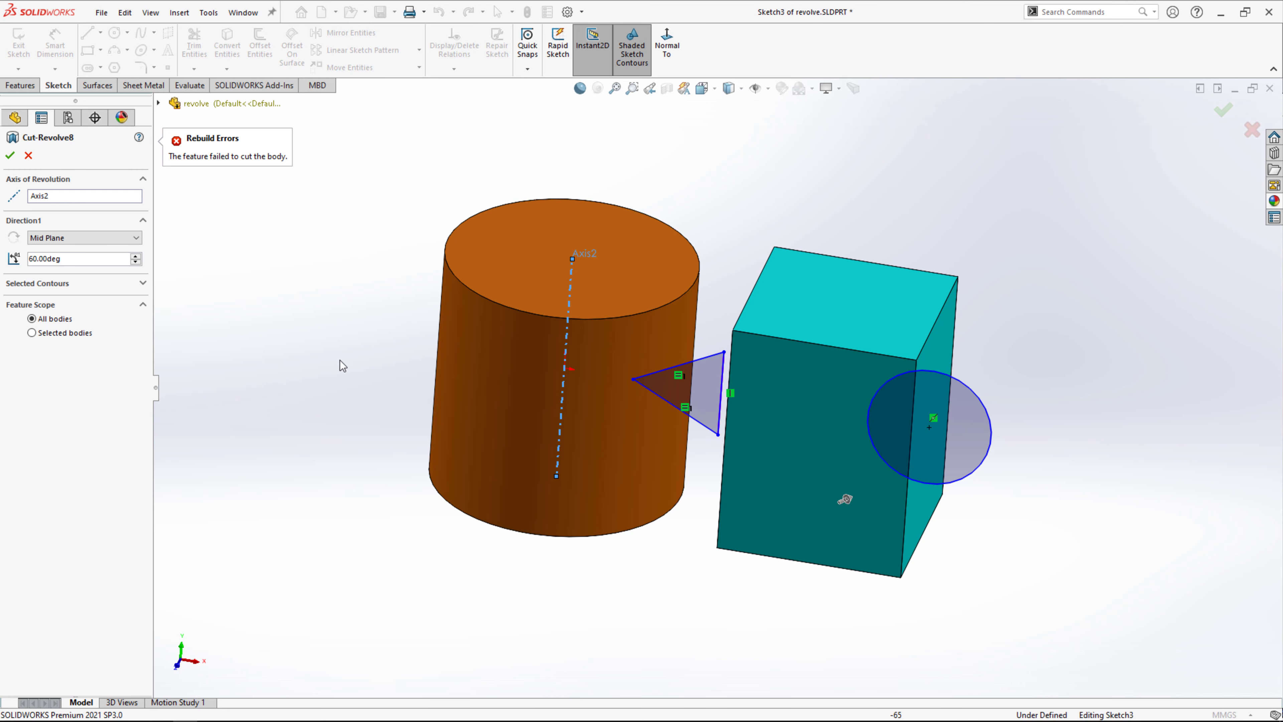
Choose the triangle and circle regions as the revolved cut's selected contours and apply the cut.
{"action": "left_click", "coordinate": [142, 284]}
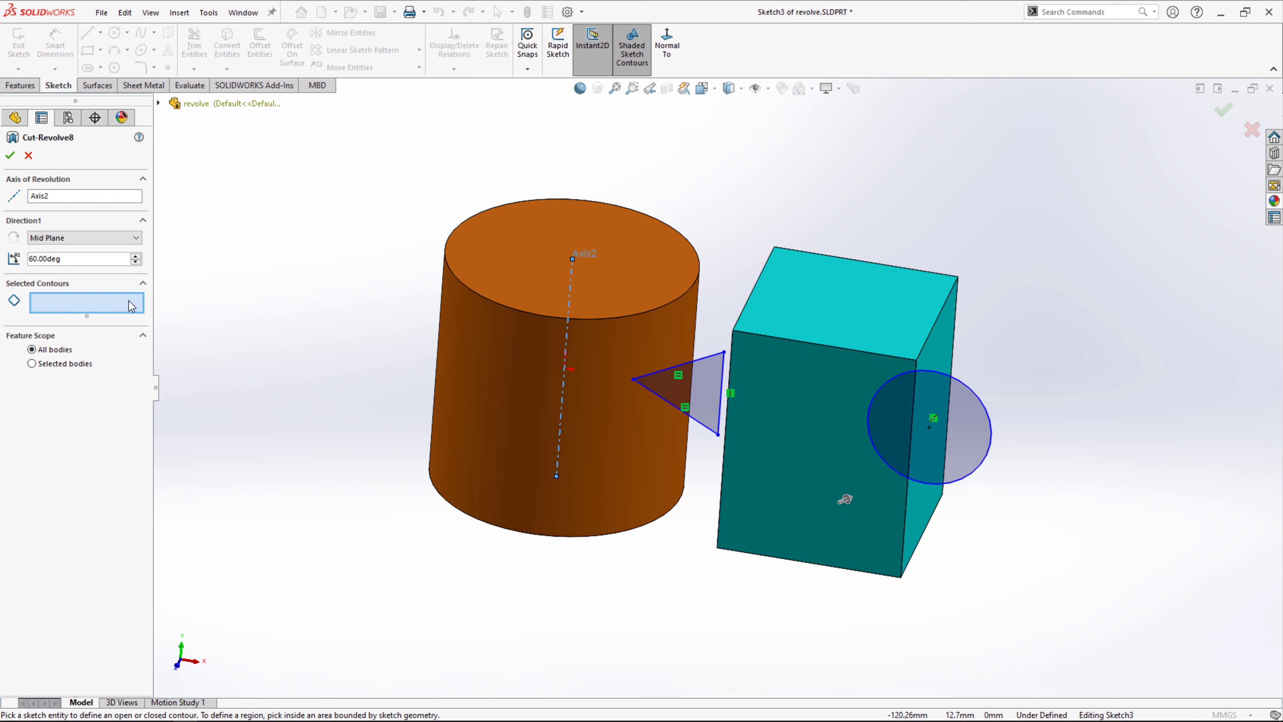
{"action": "left_click", "coordinate": [702, 388]}
{"action": "left_click", "coordinate": [978, 424]}
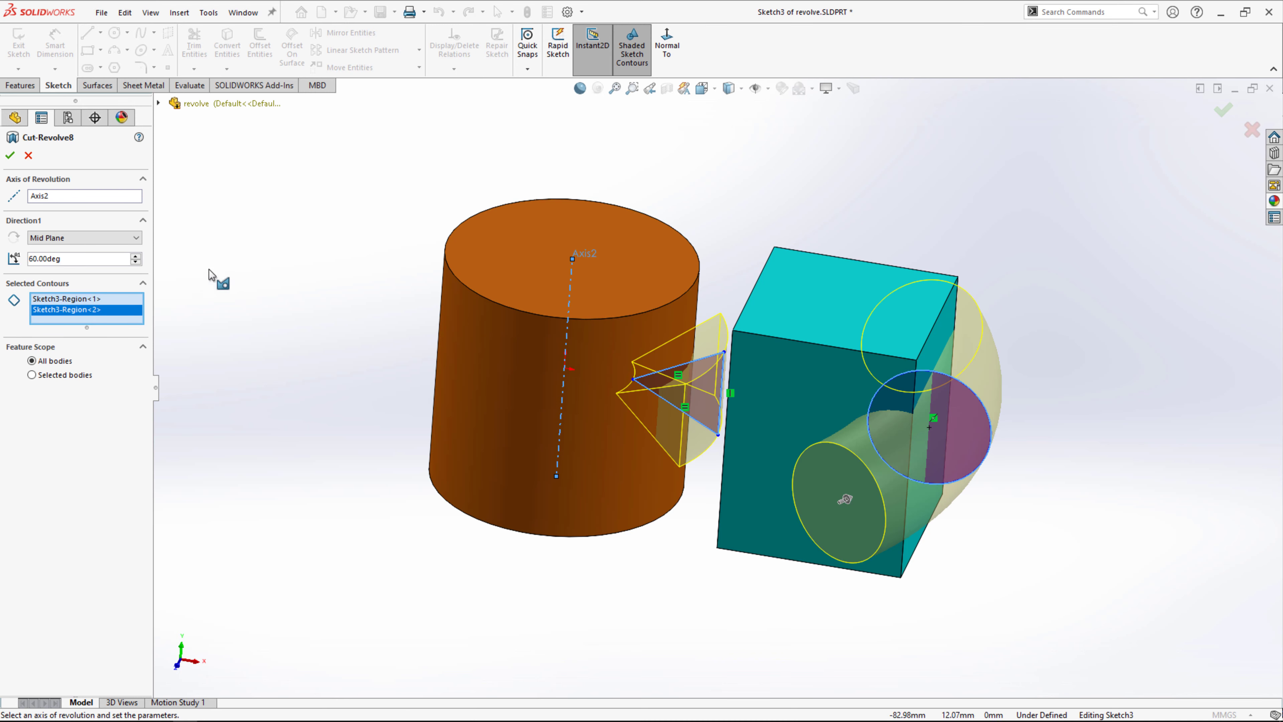
{"action": "left_click", "coordinate": [10, 155]}
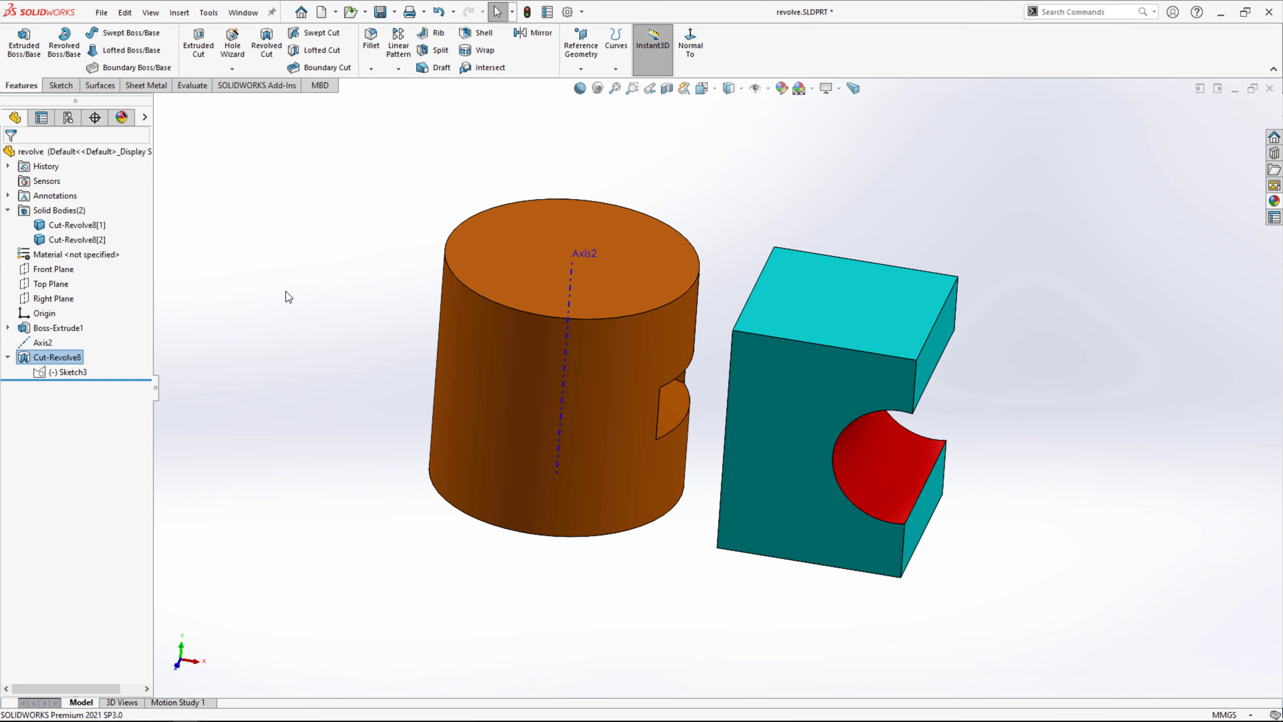
{"action": "middle_click_drag", "start_coordinate": [286, 293], "coordinate": [300, 525]}
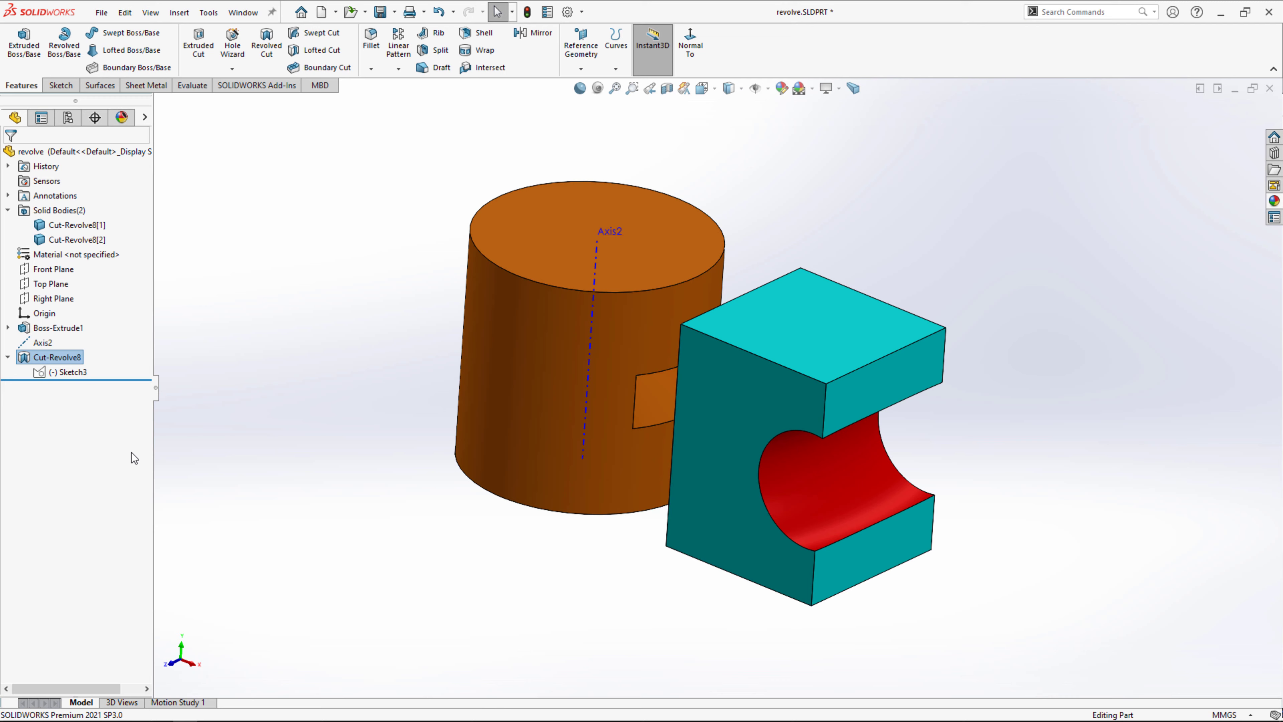
Edit the revolved cut to a full 360-degree Direction 1 angle, keeping the Mid Plane end condition.
{"action": "right_click", "coordinate": [72, 358]}
{"action": "left_click", "coordinate": [85, 315]}
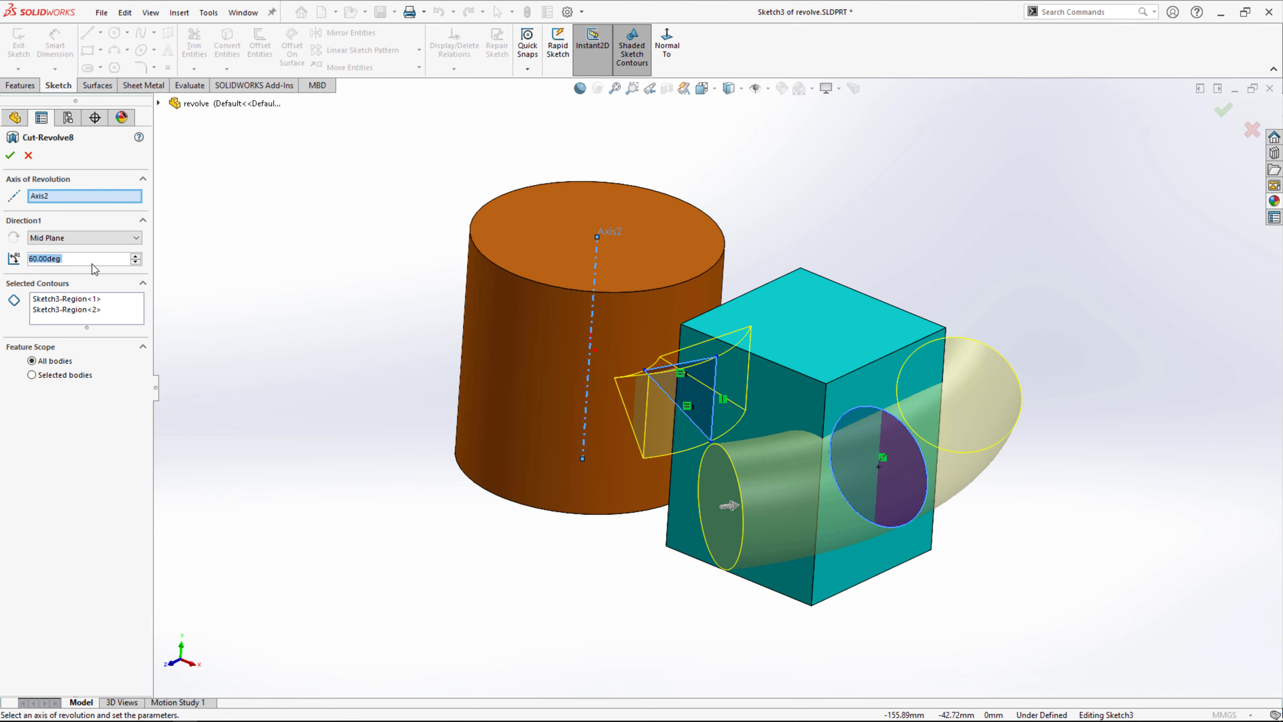
{"action": "left_click", "coordinate": [135, 256]}
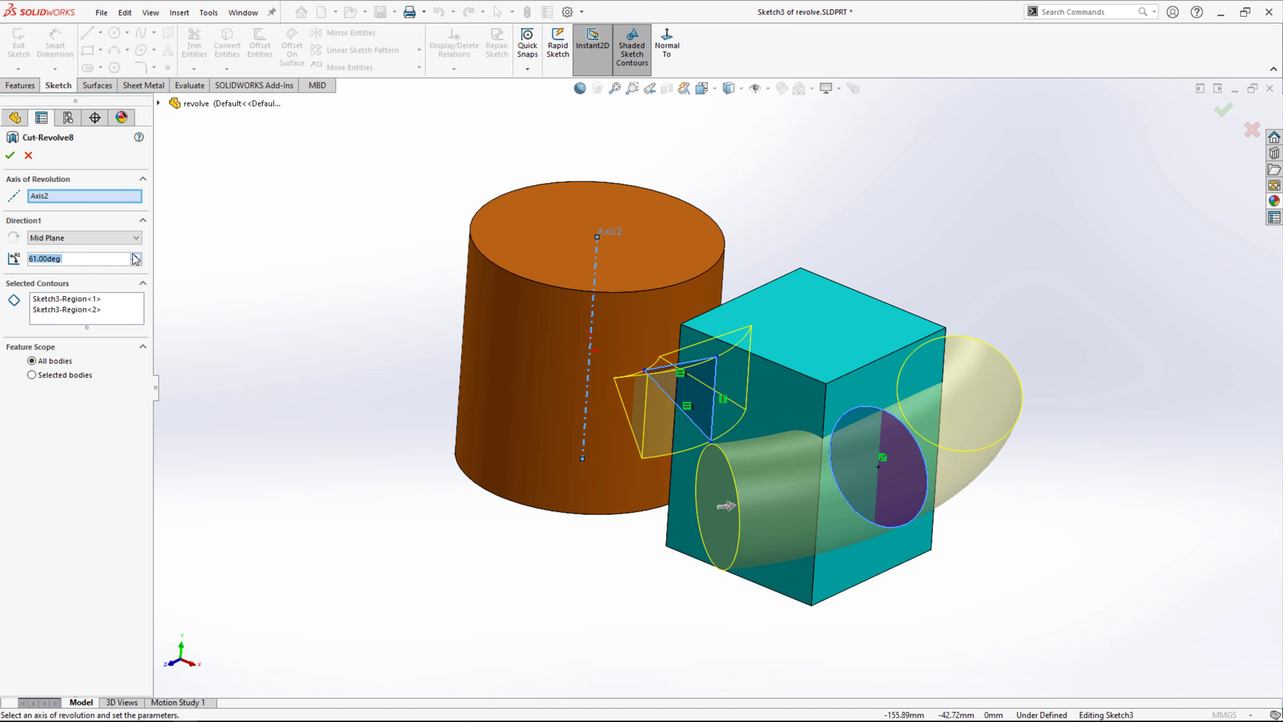
{"action": "left_click", "coordinate": [116, 237]}
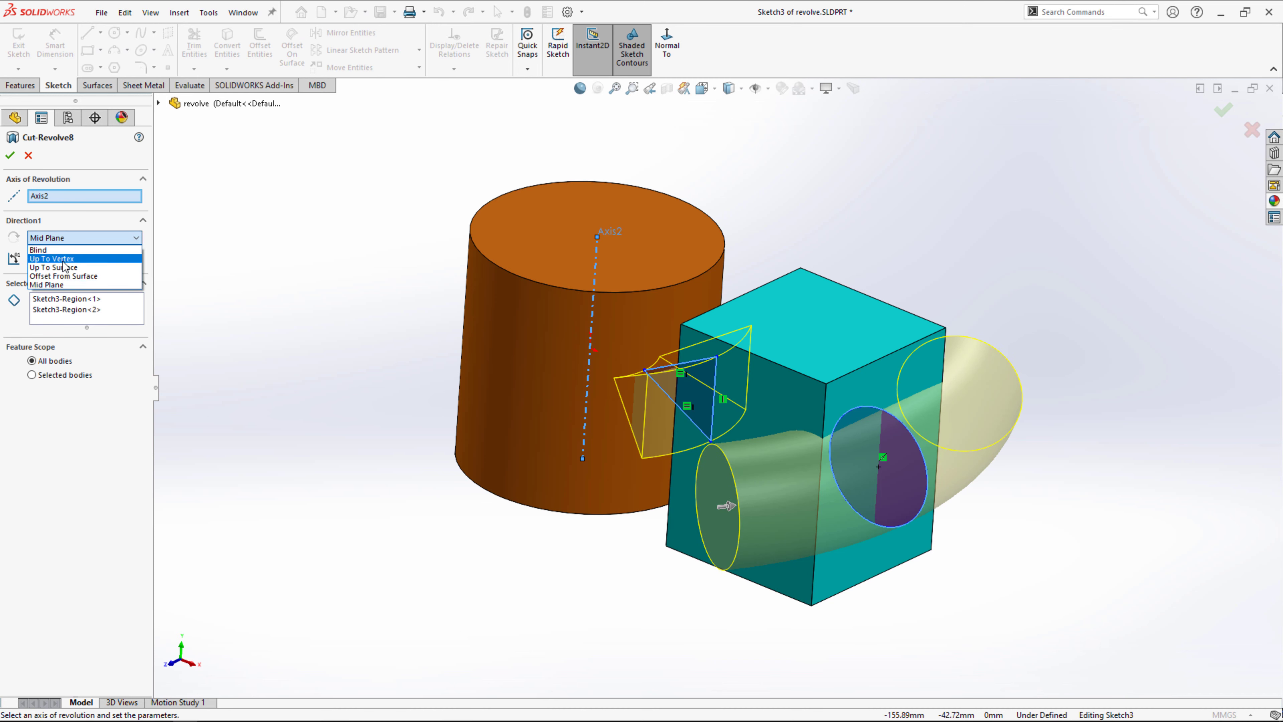
{"action": "left_click", "coordinate": [95, 236]}
{"action": "left_click", "coordinate": [80, 260]}
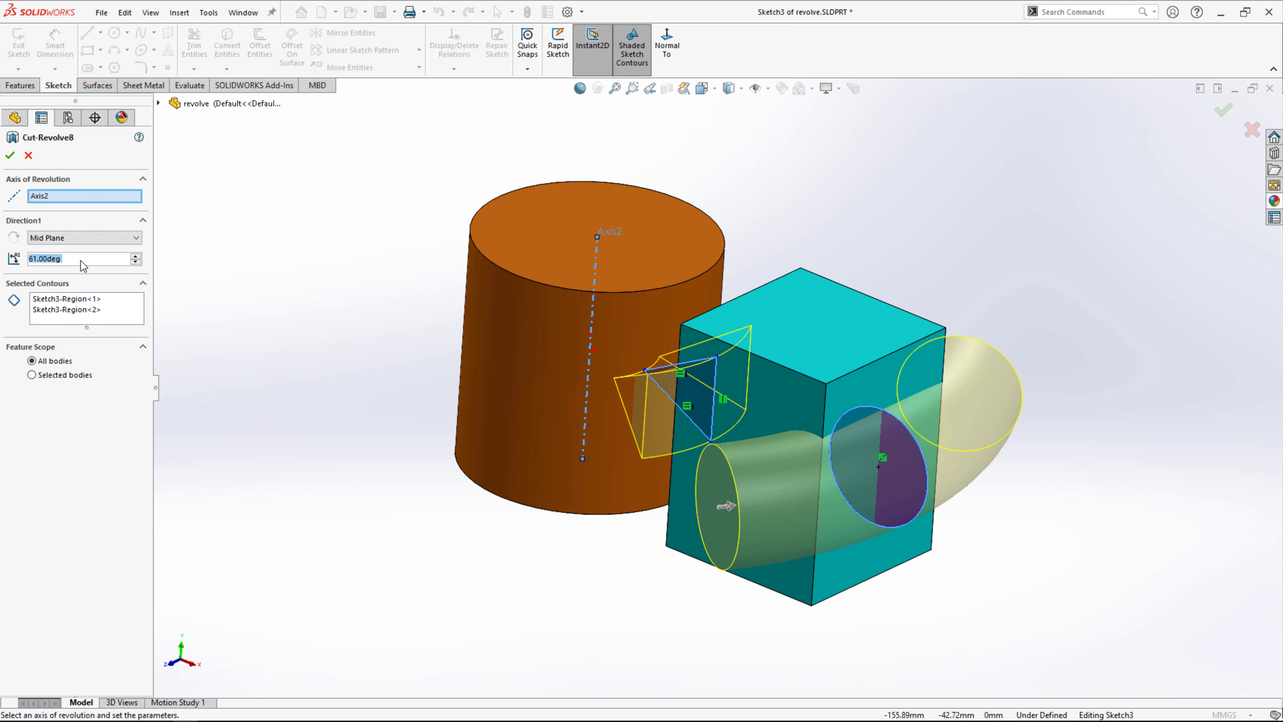
{"action": "left_click", "coordinate": [87, 239]}
{"action": "left_click", "coordinate": [76, 241]}
{"action": "left_click_drag", "start_coordinate": [83, 260], "coordinate": [16, 265]}
{"action": "type", "text": "360"}
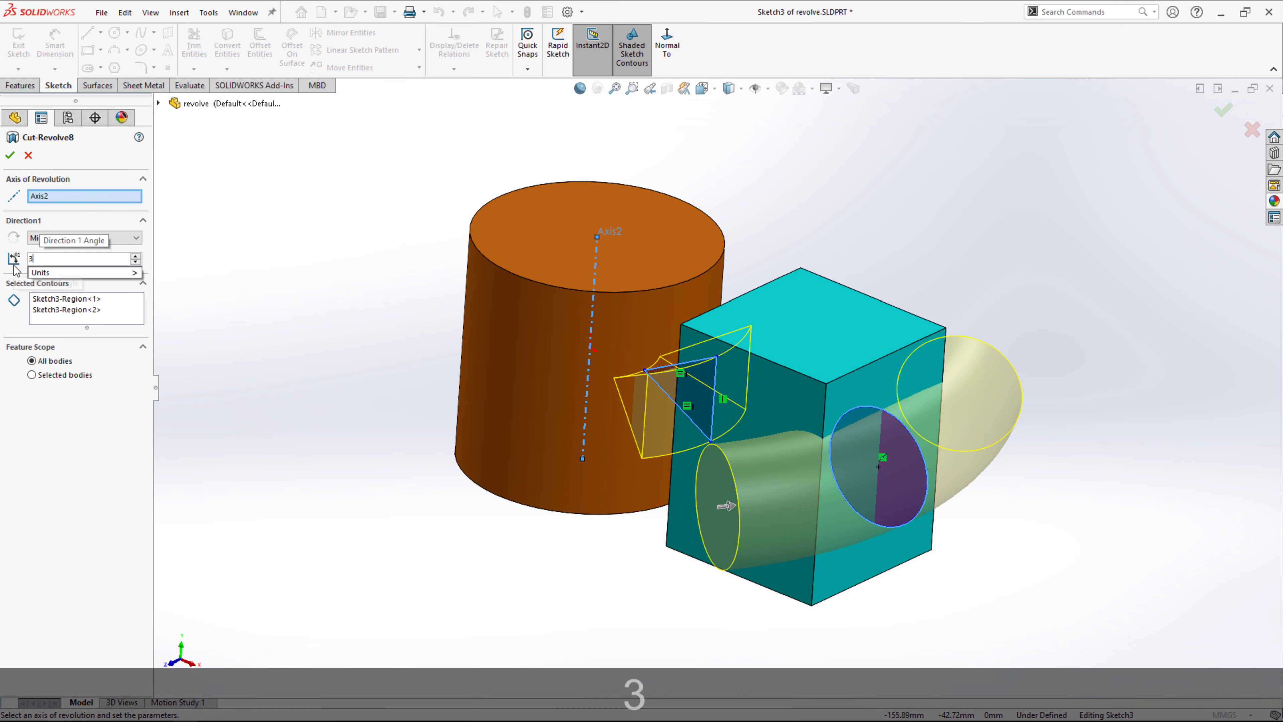
{"action": "key", "text": "Return"}
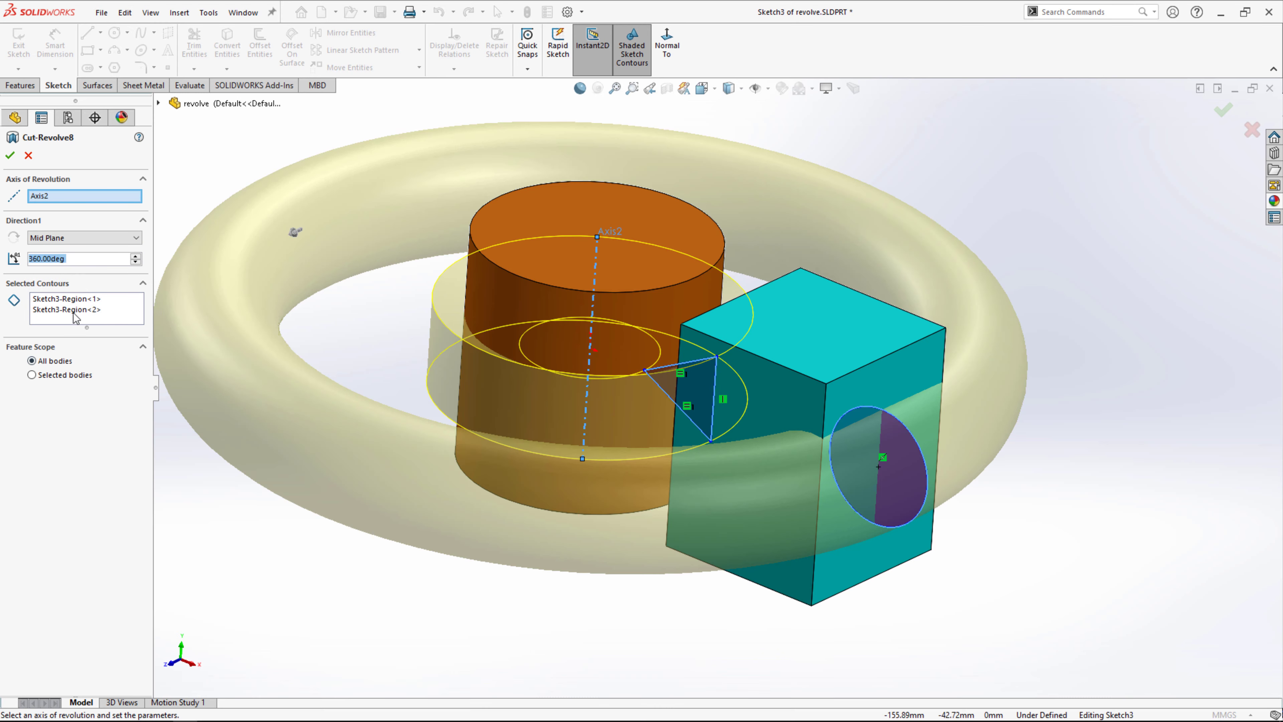
{"action": "left_click", "coordinate": [10, 155]}
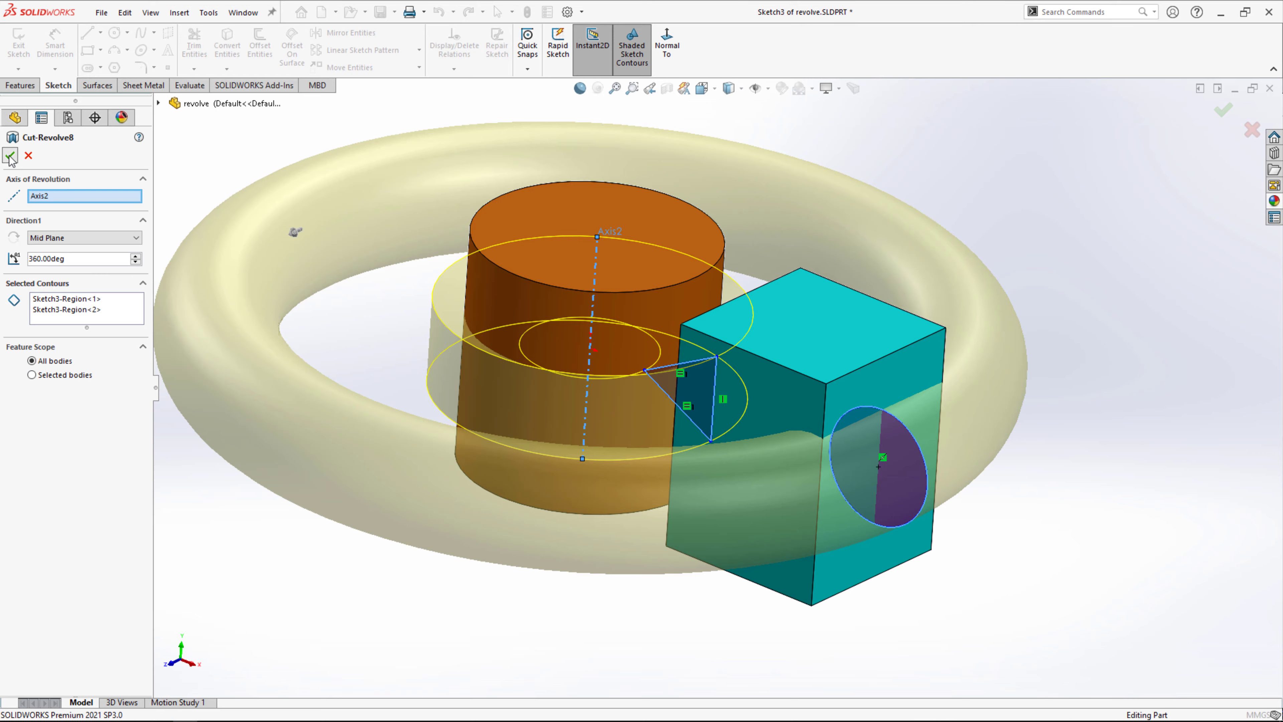
{"action": "mouse_move", "coordinate": [240, 240]}
{"action": "middle_mouse_down"}
{"action": "mouse_move", "coordinate": [421, 195]}
{"action": "mouse_move", "coordinate": [272, 220]}
{"action": "mouse_move", "coordinate": [395, 298]}
{"action": "mouse_move", "coordinate": [307, 241]}
{"action": "mouse_move", "coordinate": [281, 318]}
{"action": "mouse_move", "coordinate": [321, 284]}
{"action": "mouse_move", "coordinate": [356, 303]}
{"action": "mouse_move", "coordinate": [344, 316]}
{"action": "middle_mouse_up"}
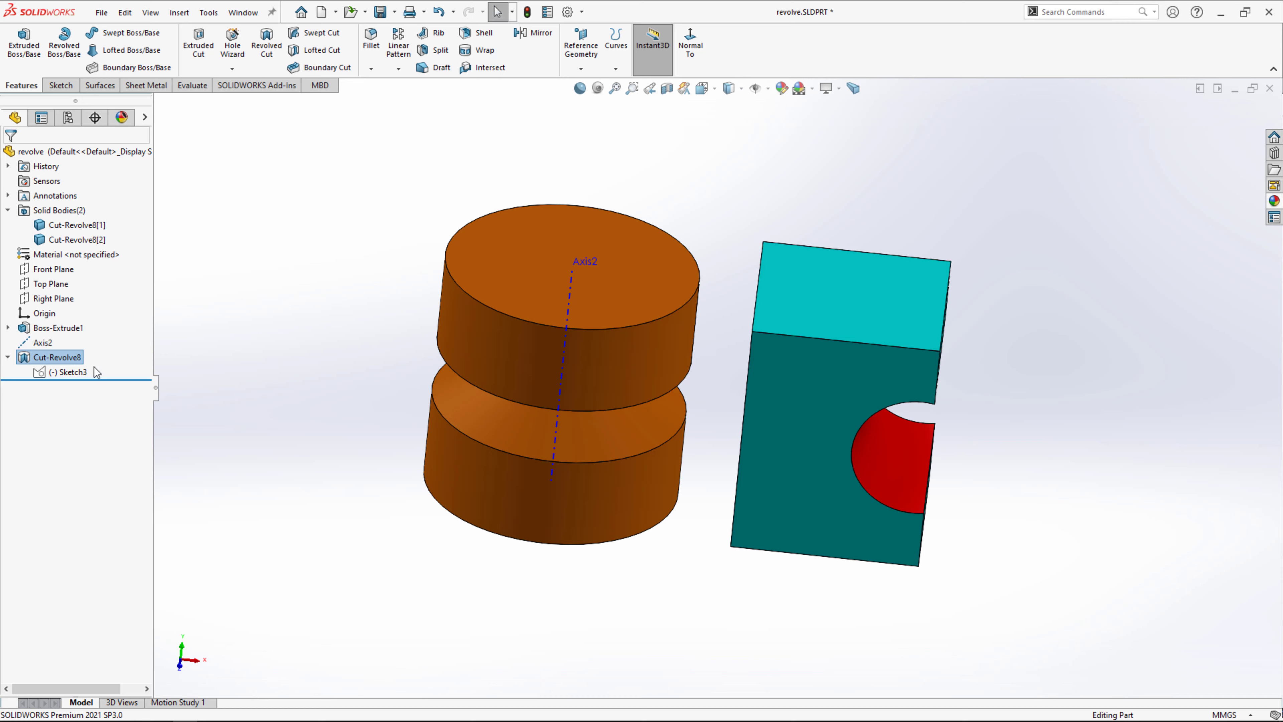
Reopen the revolved cut's definition and remove the cylinder's axis from the Axis of Revolution selection.
{"action": "right_click", "coordinate": [56, 360]}
{"action": "left_click", "coordinate": [69, 318]}
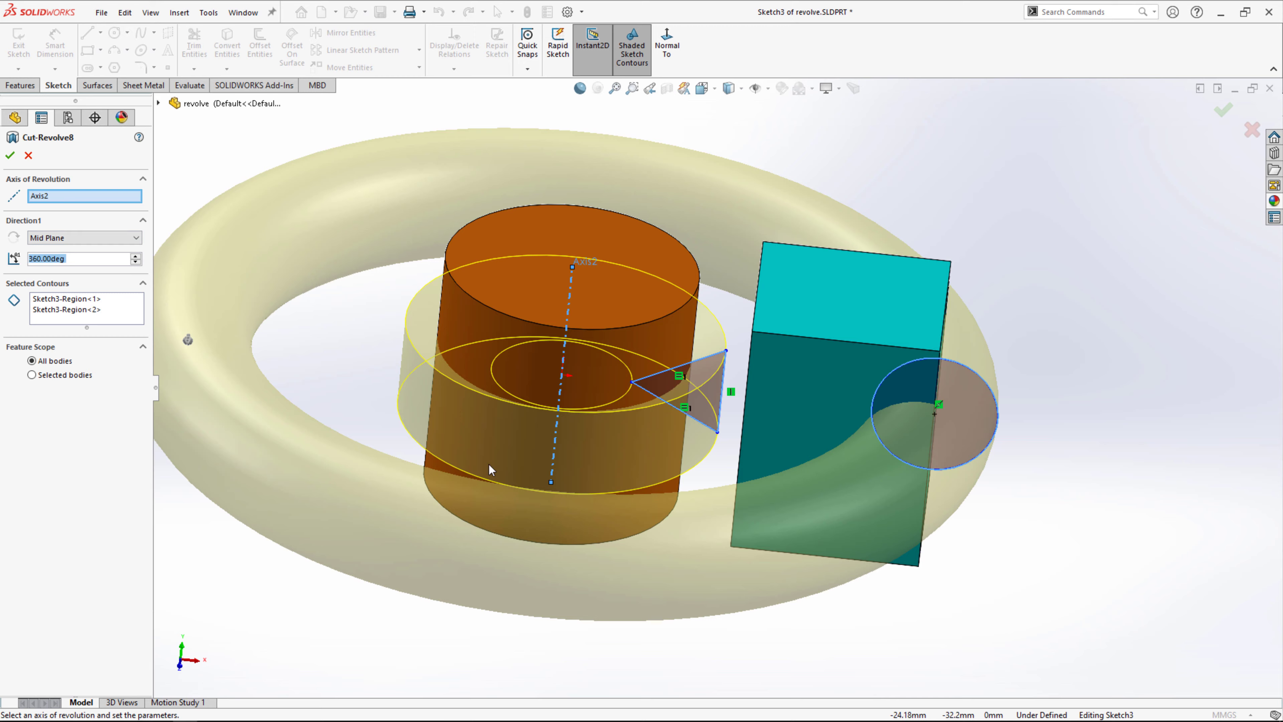
{"action": "scroll", "coordinate": [491, 457], "scroll_direction": "up", "scroll_amount": 3}
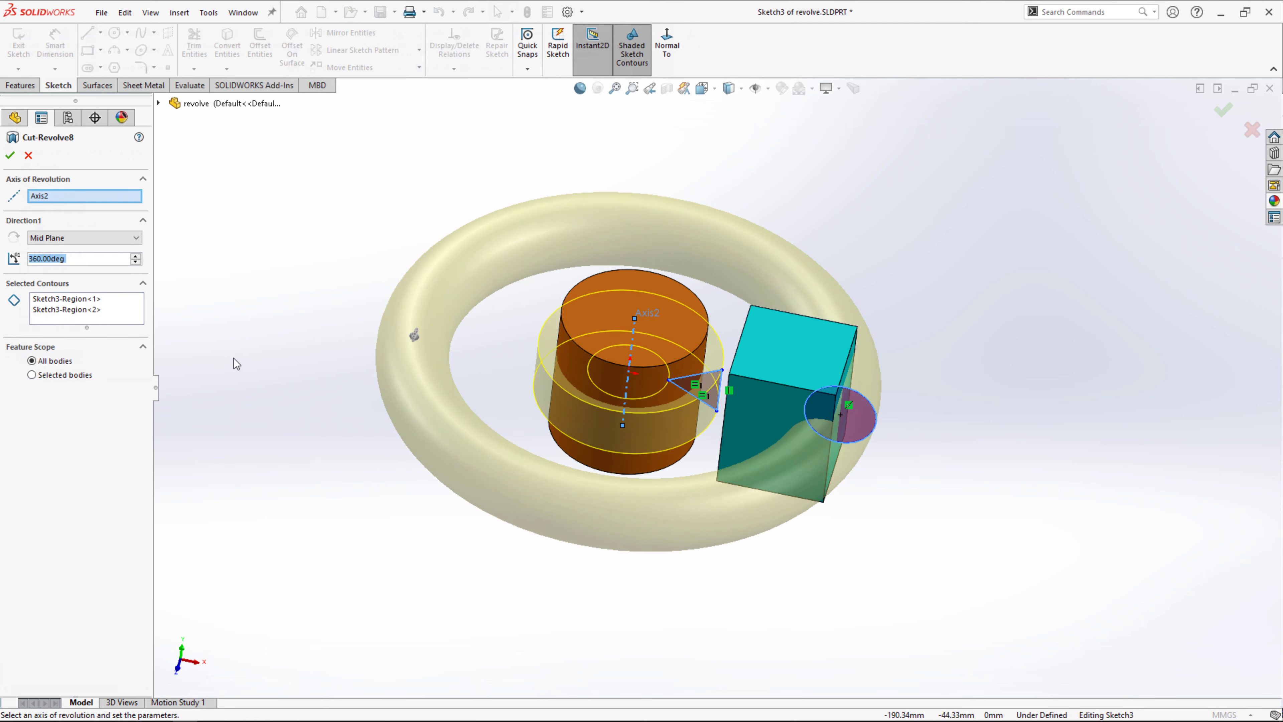
{"action": "right_click", "coordinate": [65, 201]}
{"action": "left_click", "coordinate": [101, 208]}
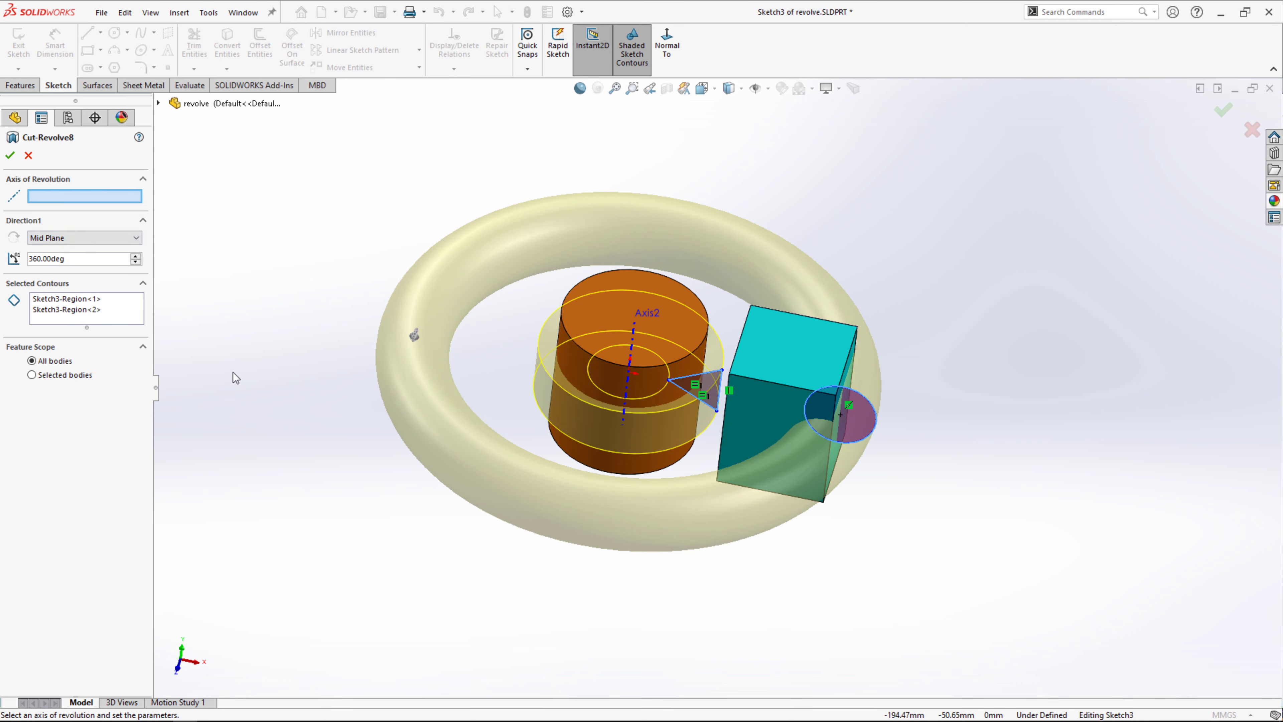
Use the triangle's vertical side as the axis of revolution, apply the cut, and inspect both bodies.
{"action": "middle_click_drag", "start_coordinate": [233, 373], "coordinate": [304, 369]}
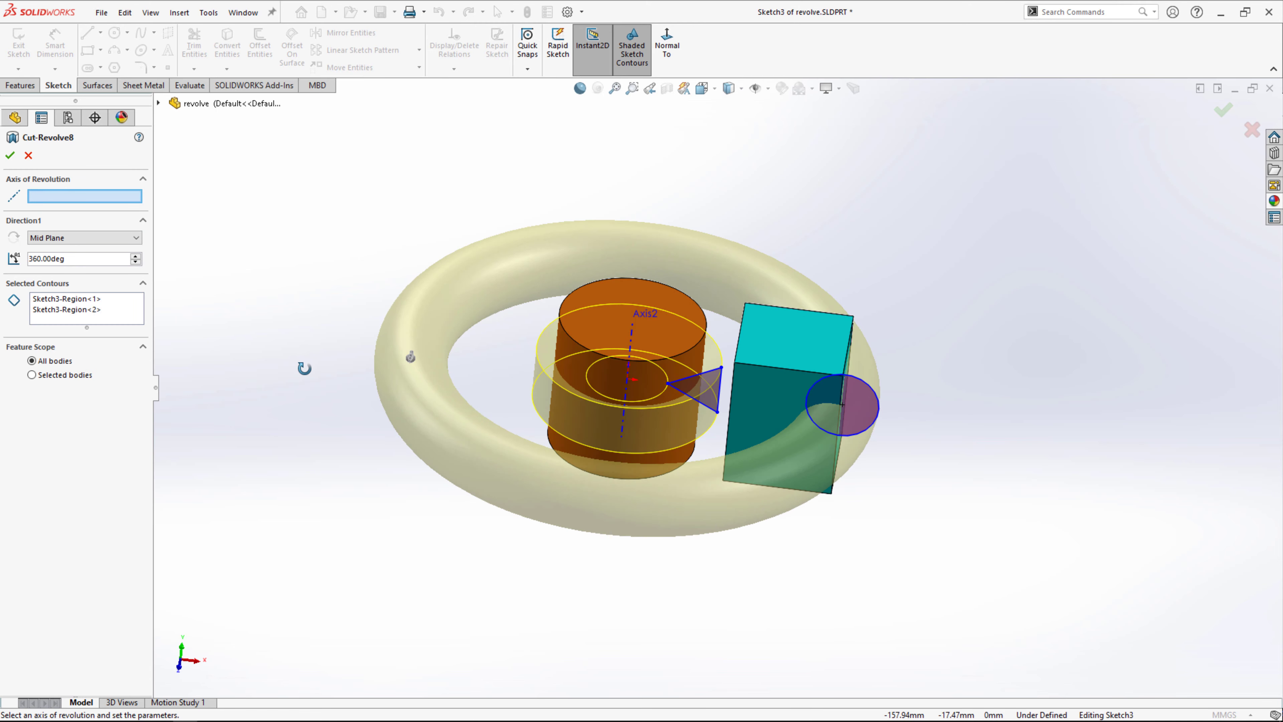
{"action": "scroll", "coordinate": [702, 396], "scroll_direction": "down", "scroll_amount": 2}
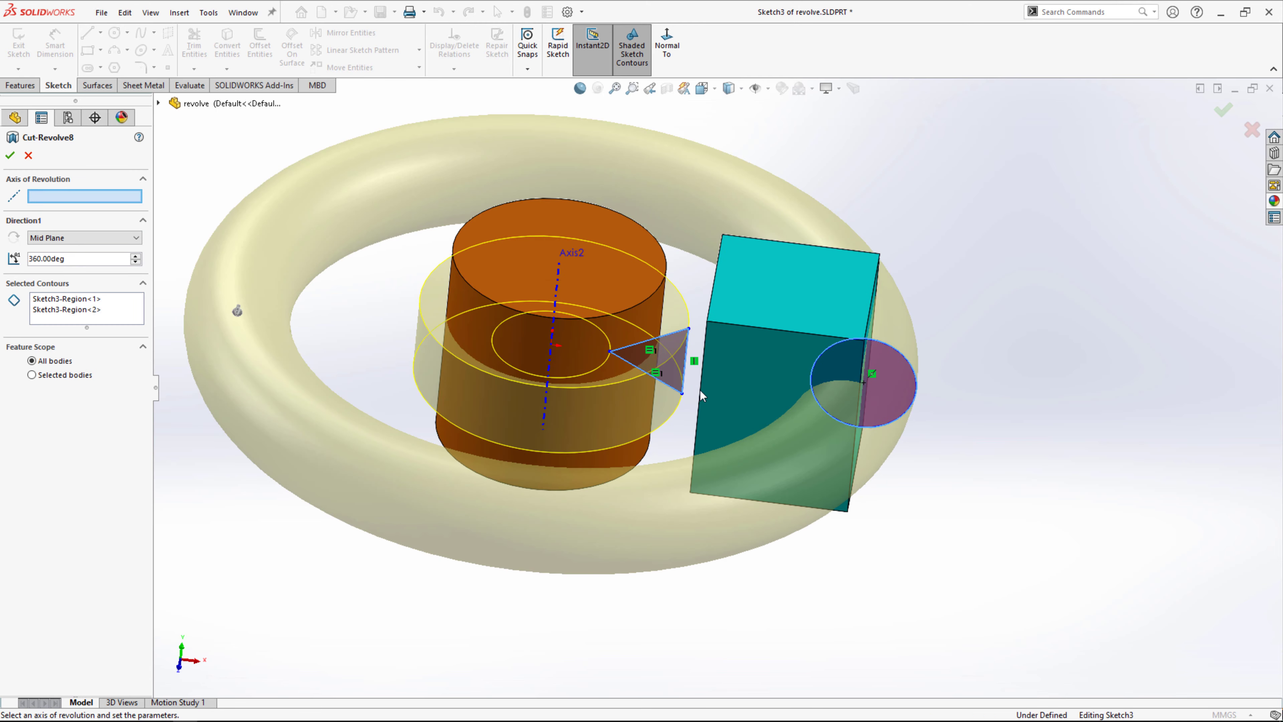
{"action": "left_click", "coordinate": [707, 333]}
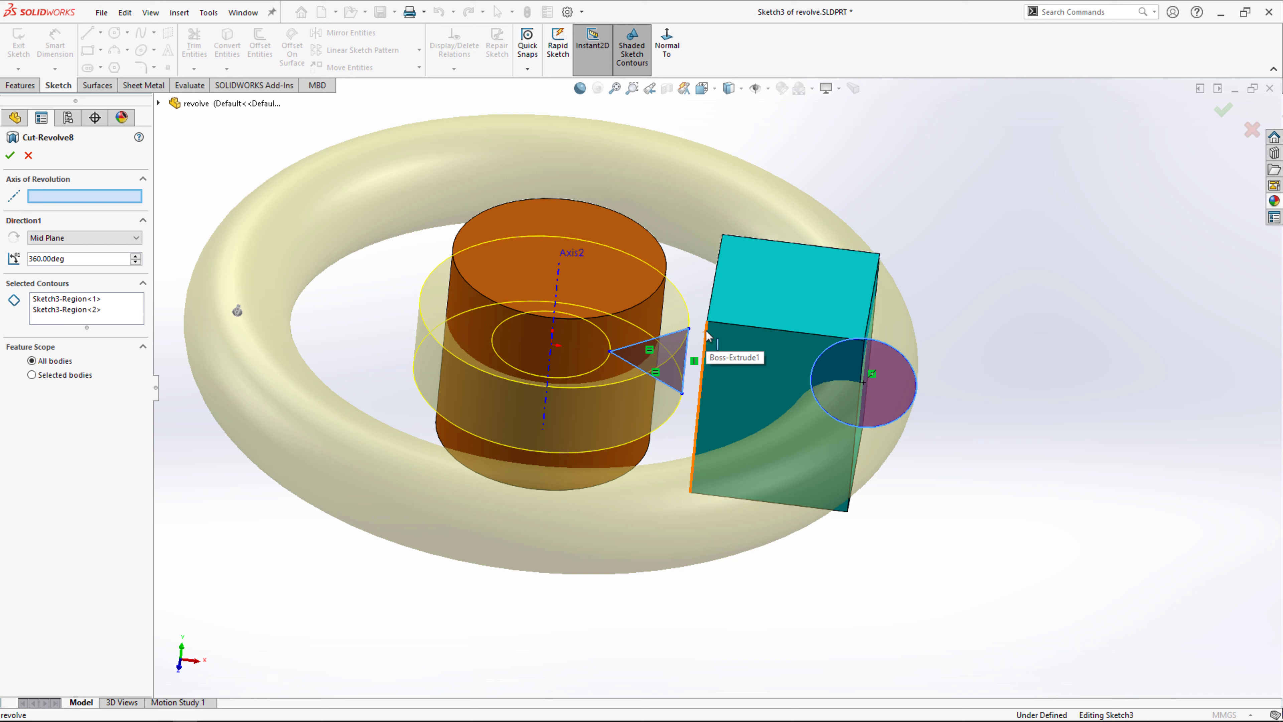
{"action": "left_click", "coordinate": [688, 351]}
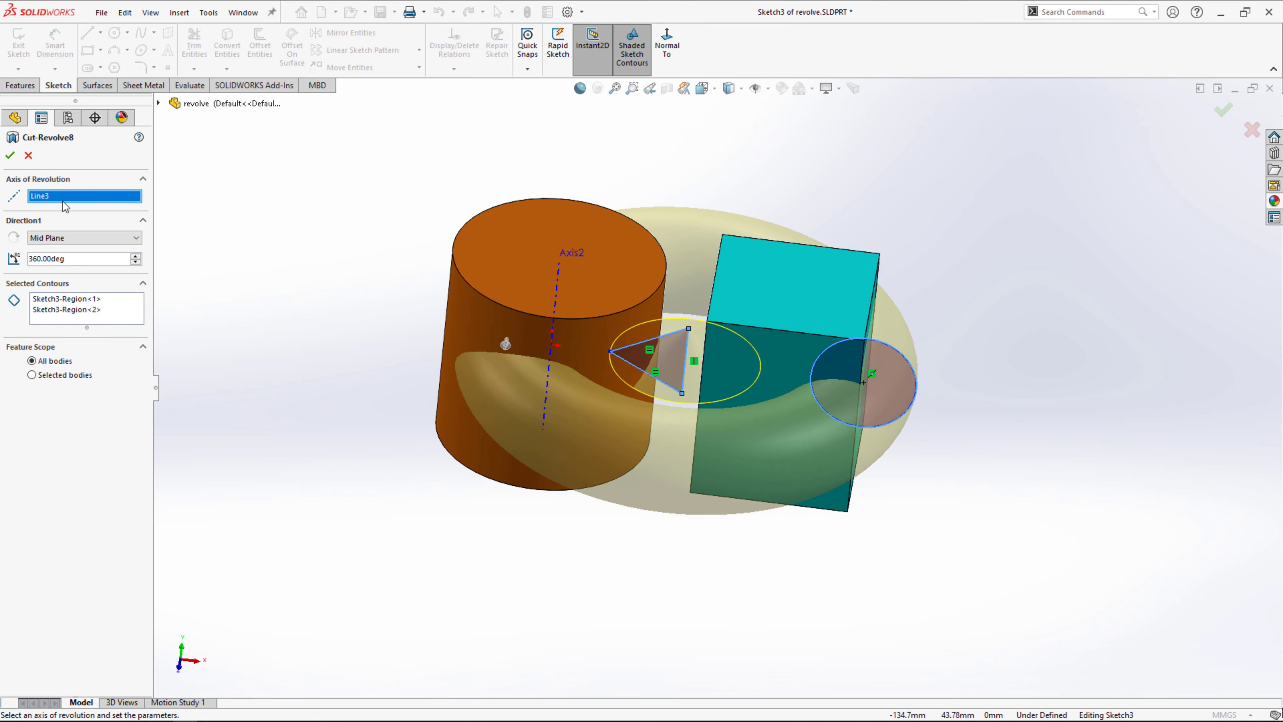
{"action": "left_click", "coordinate": [10, 155]}
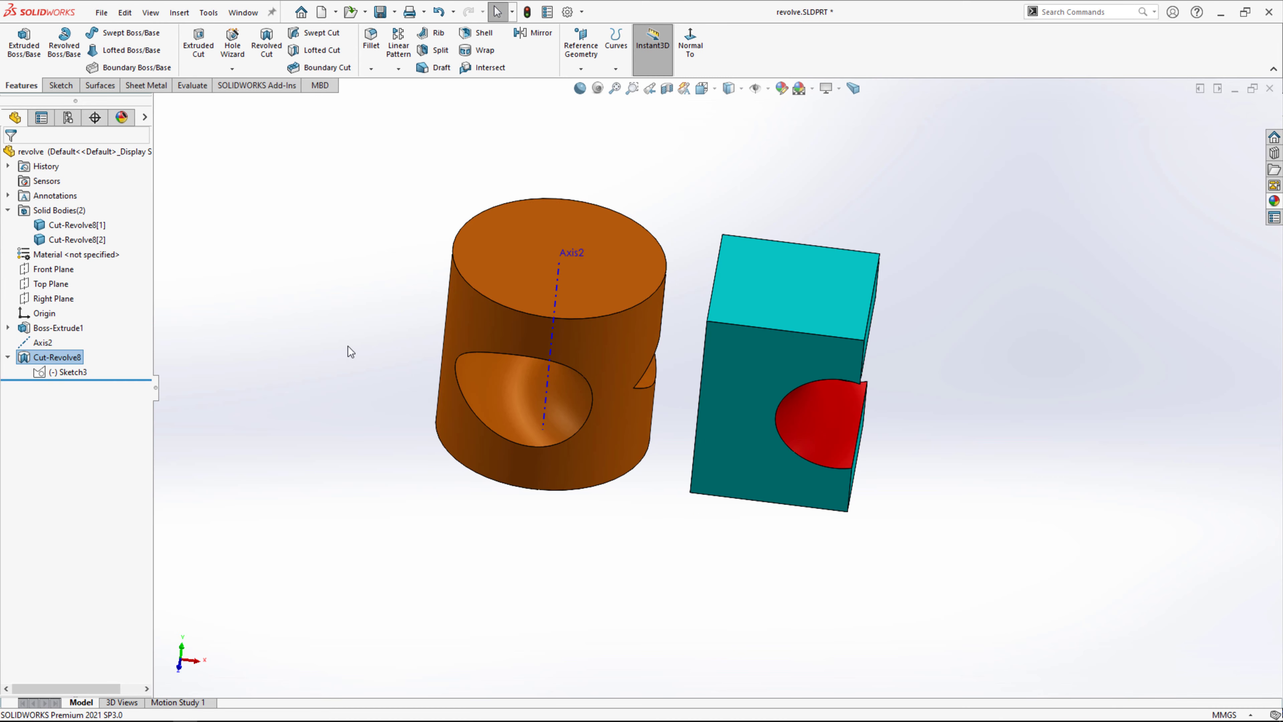
{"action": "mouse_move", "coordinate": [319, 297]}
{"action": "middle_mouse_down"}
{"action": "mouse_move", "coordinate": [266, 310]}
{"action": "mouse_move", "coordinate": [326, 278]}
{"action": "middle_mouse_up"}
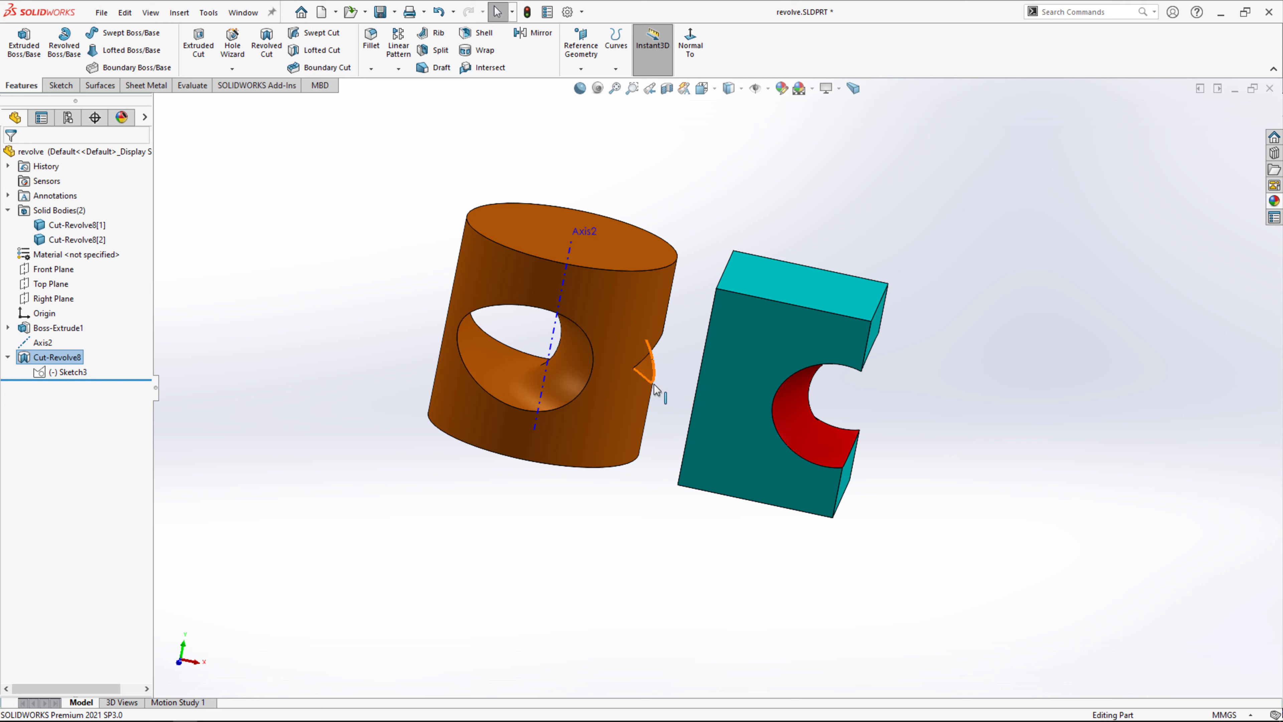
{"action": "middle_click_drag", "start_coordinate": [669, 360], "coordinate": [896, 399]}
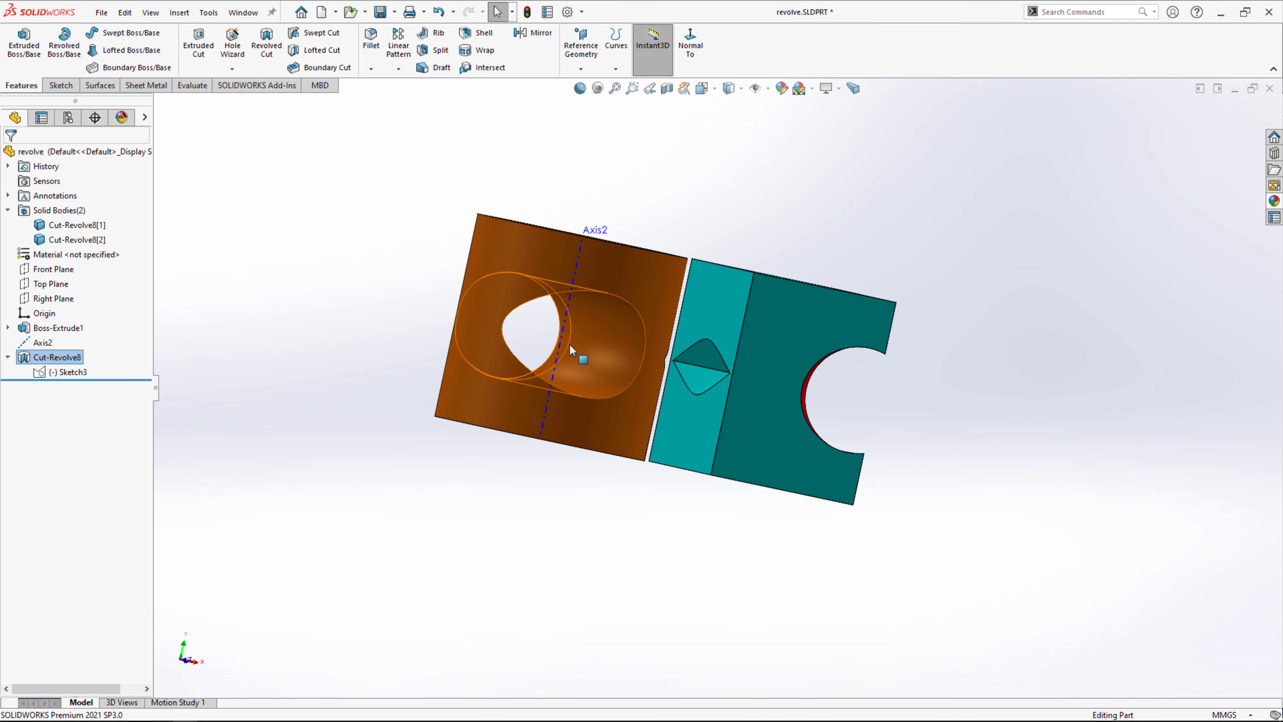
{"action": "middle_click_drag", "start_coordinate": [729, 366], "coordinate": [676, 423]}
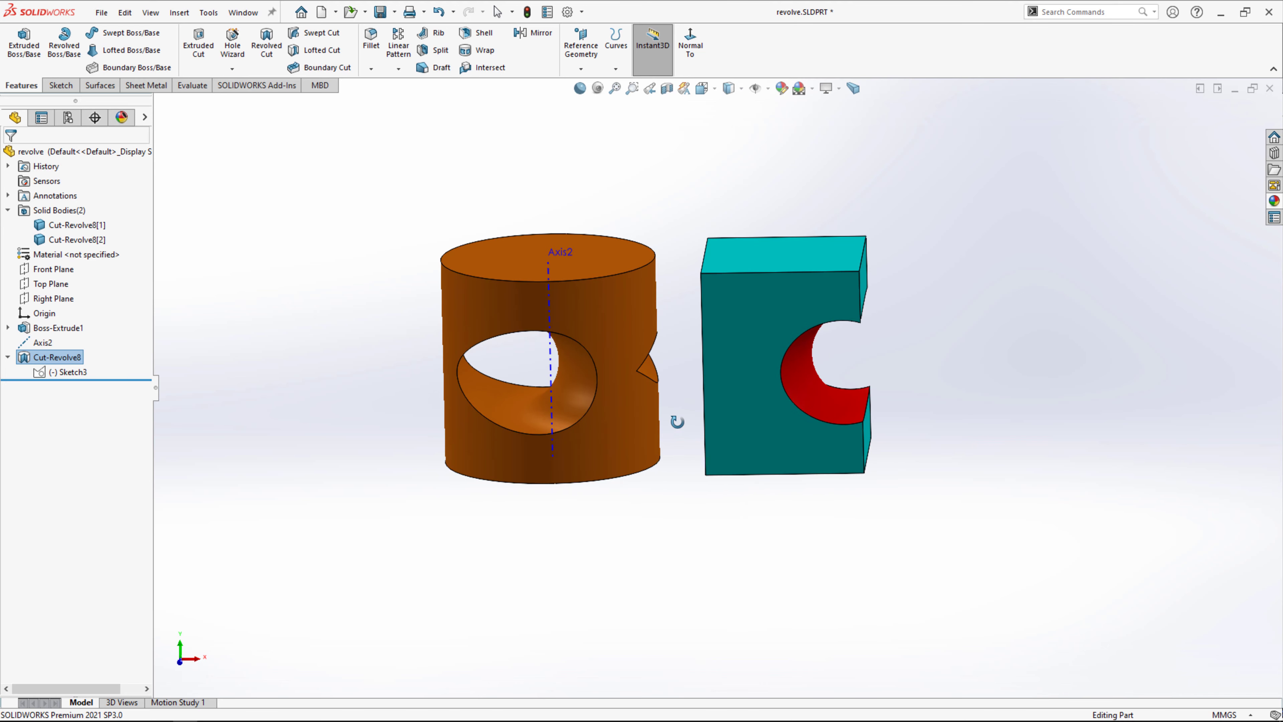
Reopen the revolved cut's definition for editing.
{"action": "right_click", "coordinate": [67, 357]}
{"action": "left_click", "coordinate": [83, 322]}
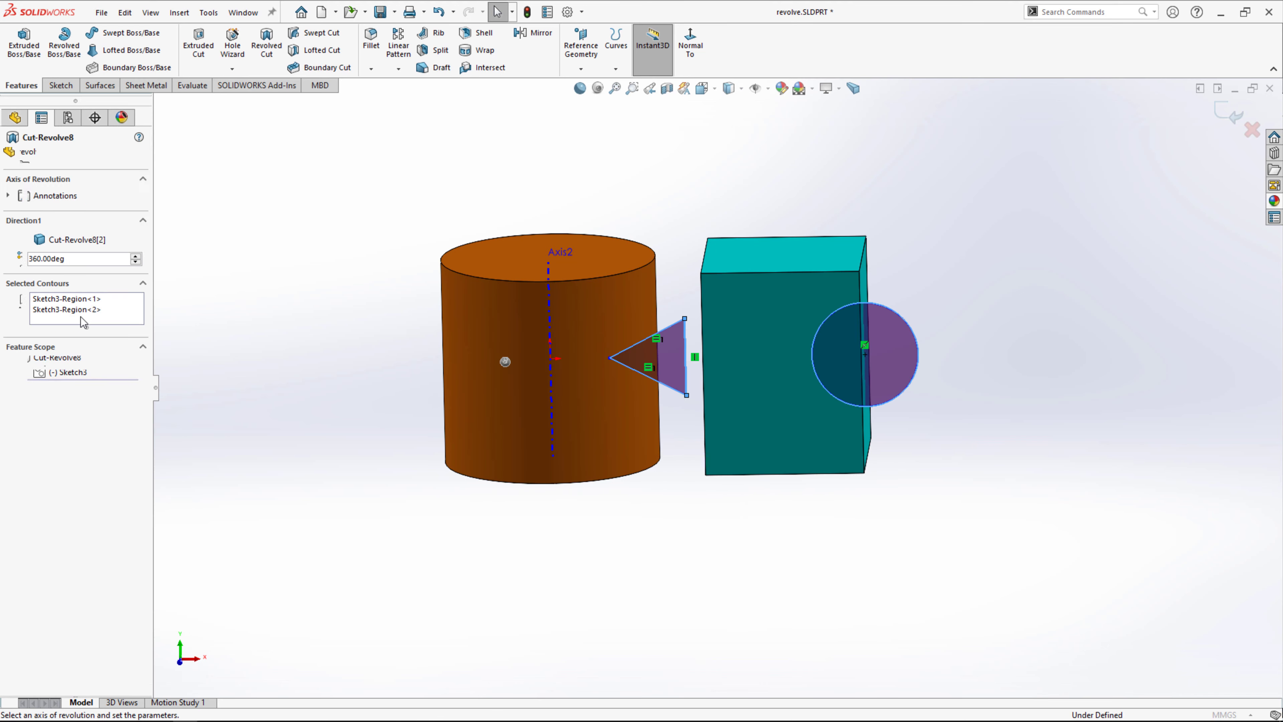